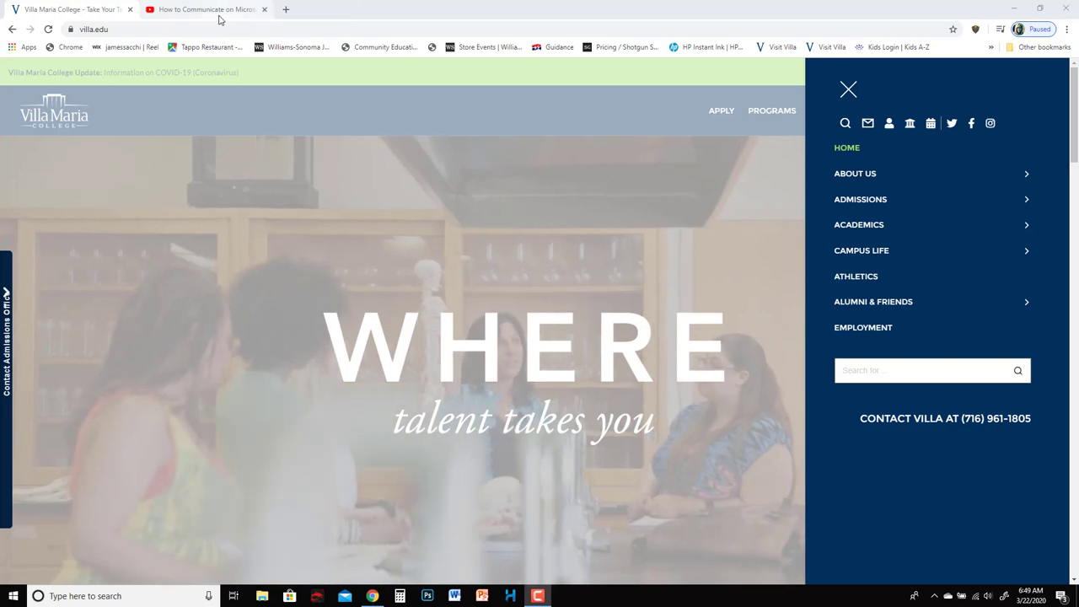
# - Open the Introduction to Animation course from the college's Brightspace and go to its Blog
pyautogui.click(911, 125)
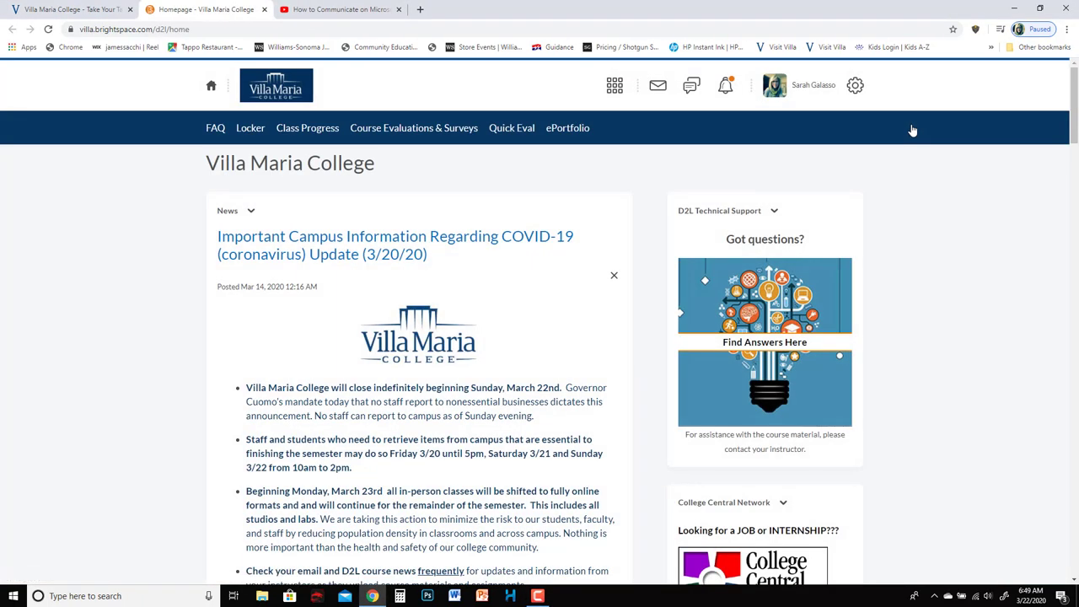
pyautogui.click(614, 85)
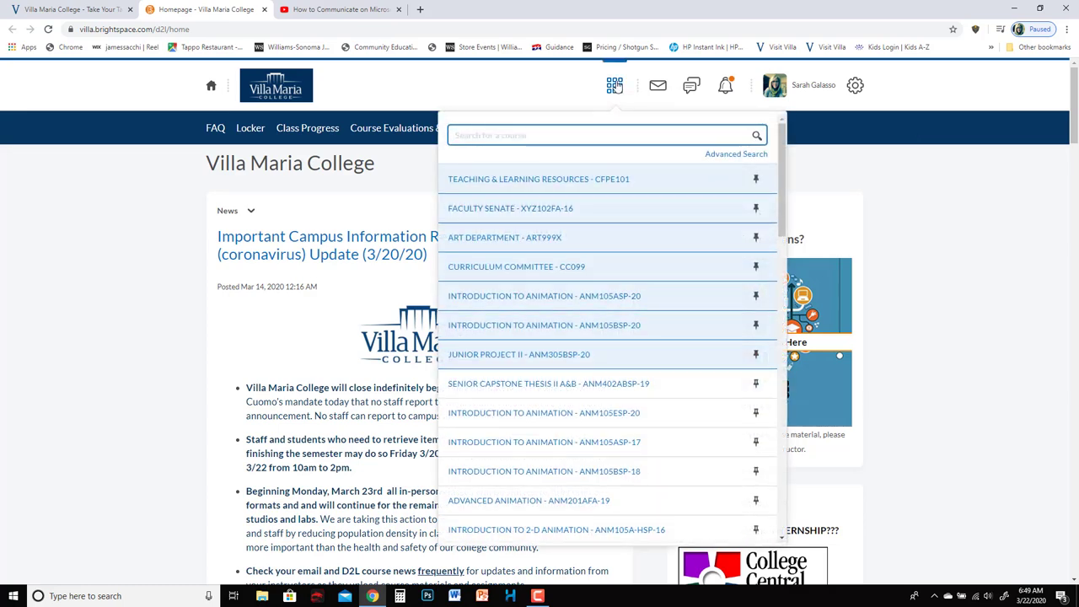
pyautogui.click(581, 304)
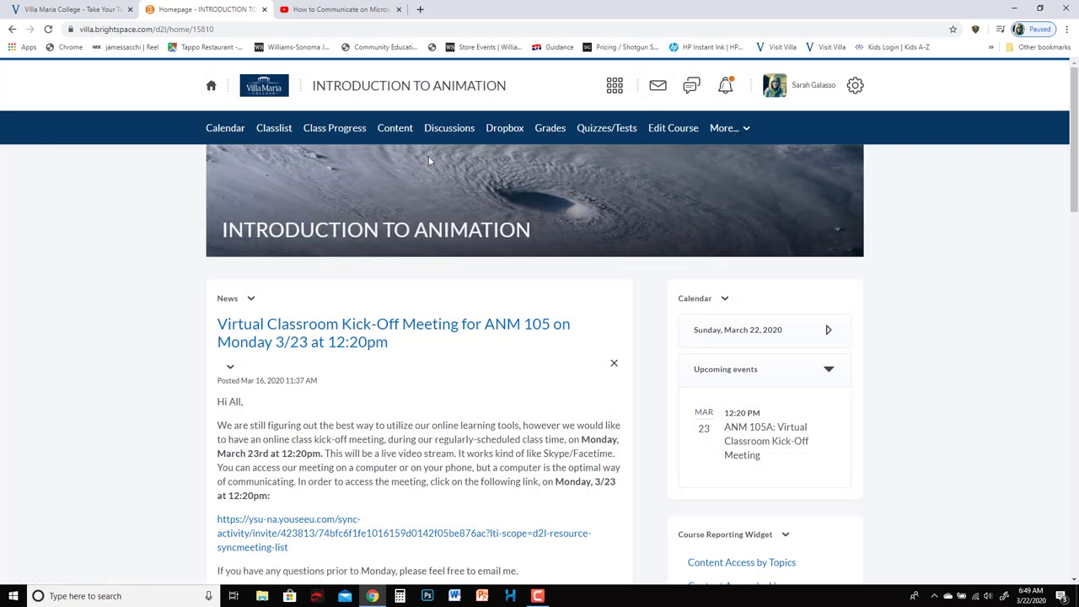
pyautogui.click(745, 129)
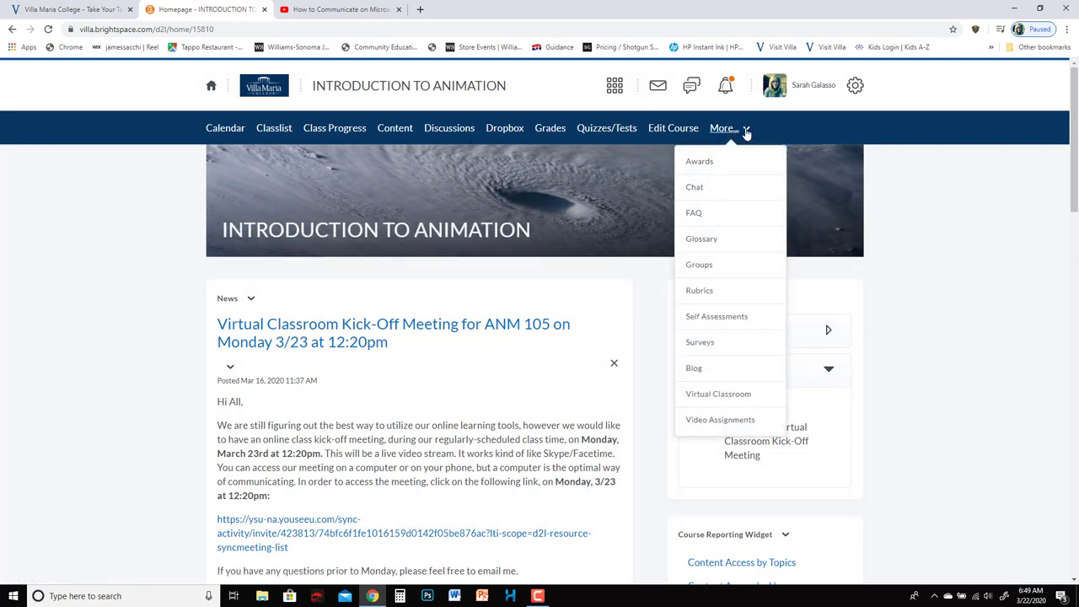
pyautogui.click(706, 375)
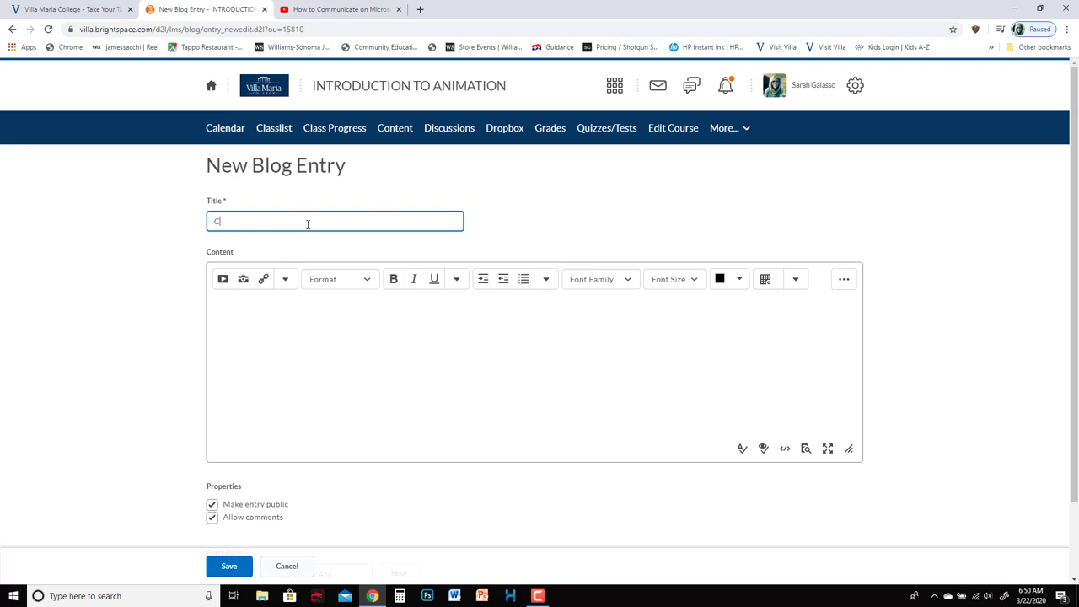
# - Title the new blog entry 'ANM 105 CRITIQUE: MILESTONE 10 (1 OF 3)'
pyautogui.write('ITIQU')
pyautogui.press('BackSpace')
pyautogui.press('BackSpace')
pyautogui.press('BackSpace')
pyautogui.press('BackSpace')
pyautogui.press('BackSpace')
pyautogui.press('BackSpace')
pyautogui.press('BackSpace')
pyautogui.write('ANM 105 CRITICUE')
pyautogui.press('BackSpace')
pyautogui.press('BackSpace')
pyautogui.press('BackSpace')
pyautogui.press('BackSpace')
pyautogui.write('IQUE: MILESTONE 10 (1 OF 3')
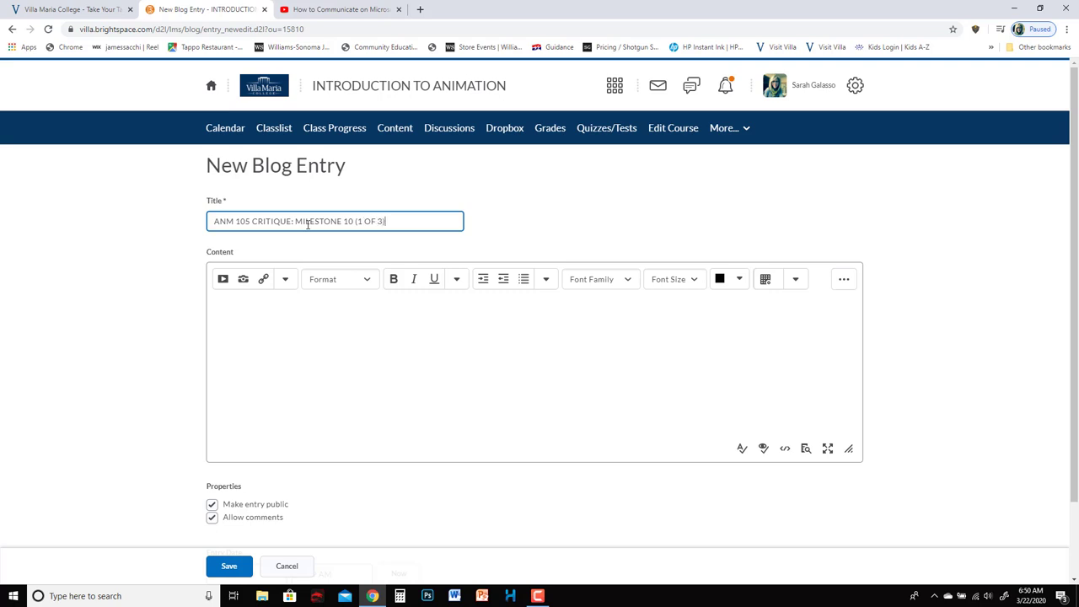
# - Write 'Hi Folks,' and ask students to watch the story reel and make at least two comments
pyautogui.click(322, 354)
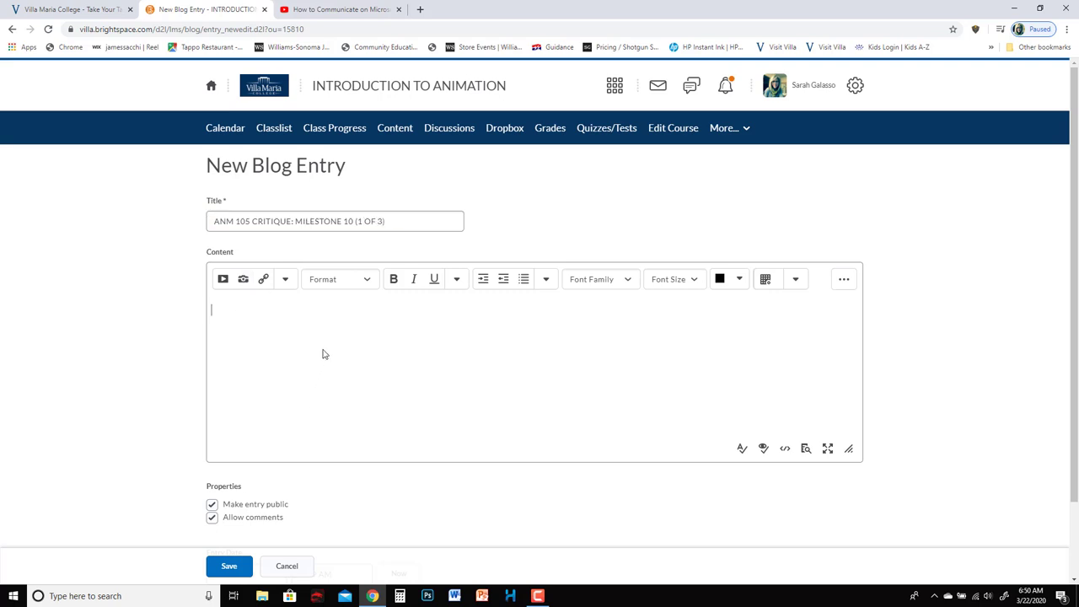
pyautogui.write('H')
pyautogui.press('BackSpace')
pyautogui.write('Hi Folks, ')
pyautogui.write('Please watch the fo')
pyautogui.write('llowin')
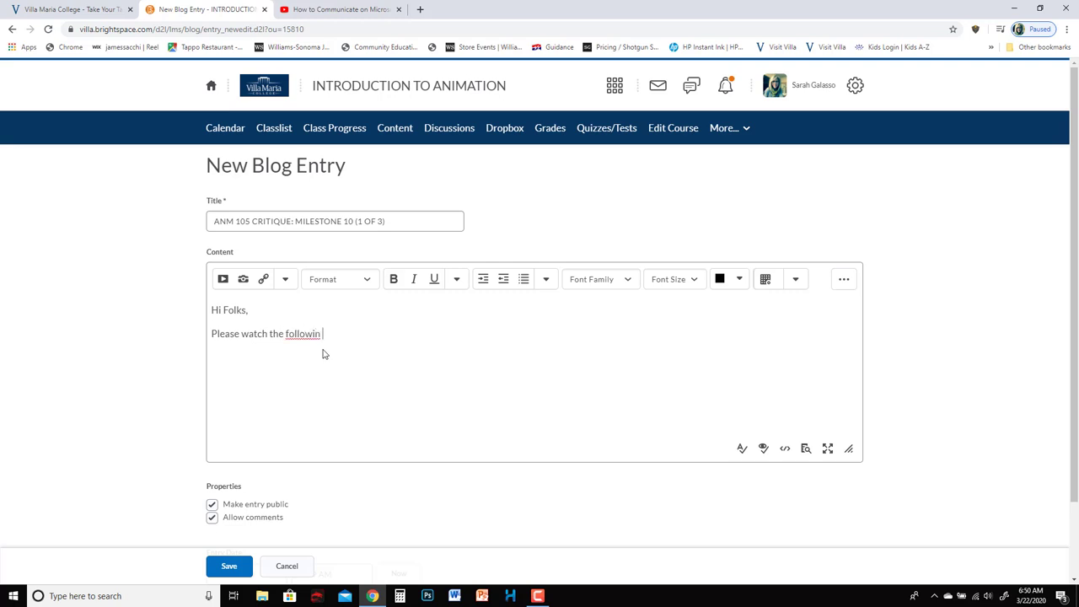
pyautogui.write('g story reel and make at least two comments or sug')
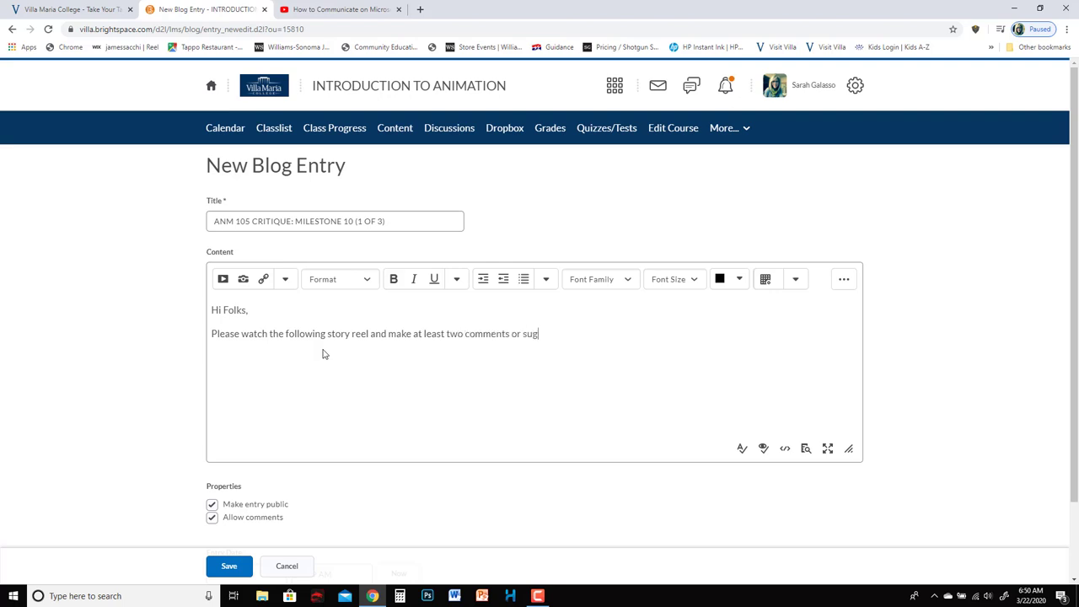
pyautogui.write('gestions for the filmmakers:')
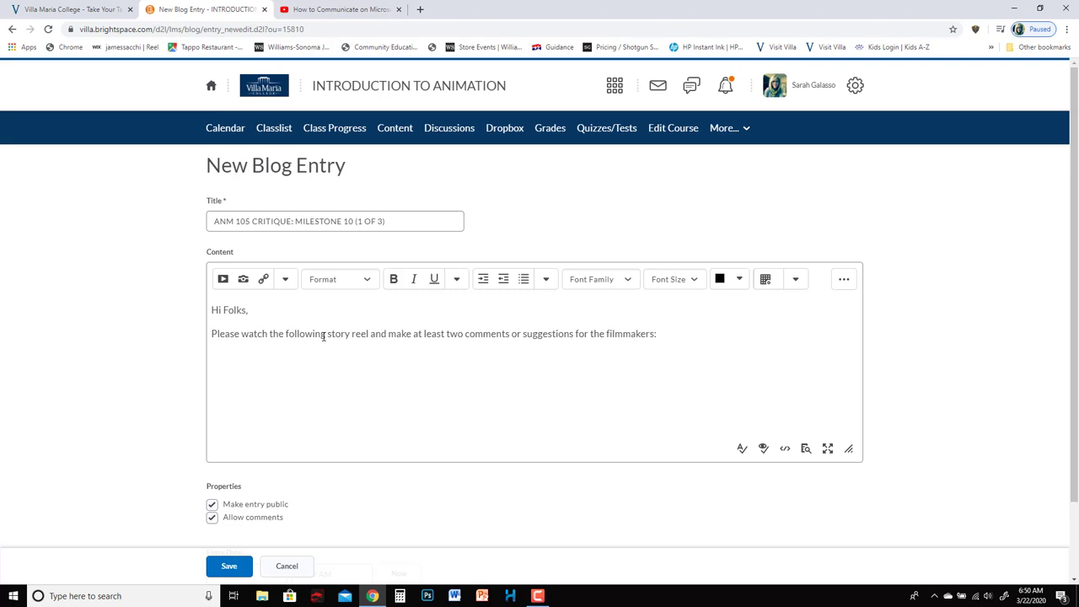
# - Open the Enter Embed Code box from Insert Stuff, then switch to the YouTube video's tab
pyautogui.click(223, 281)
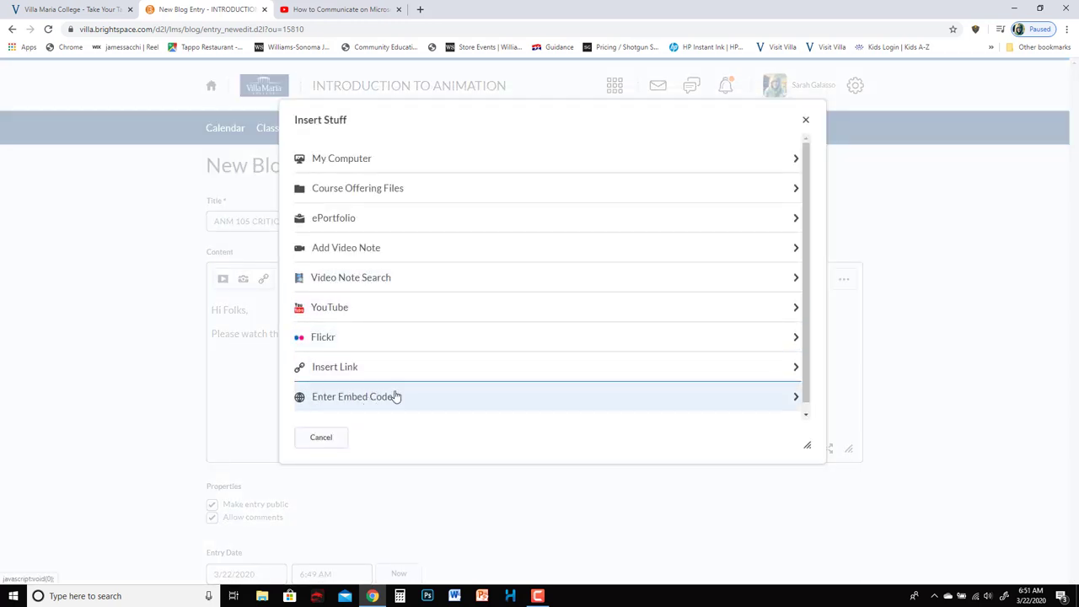
pyautogui.click(354, 401)
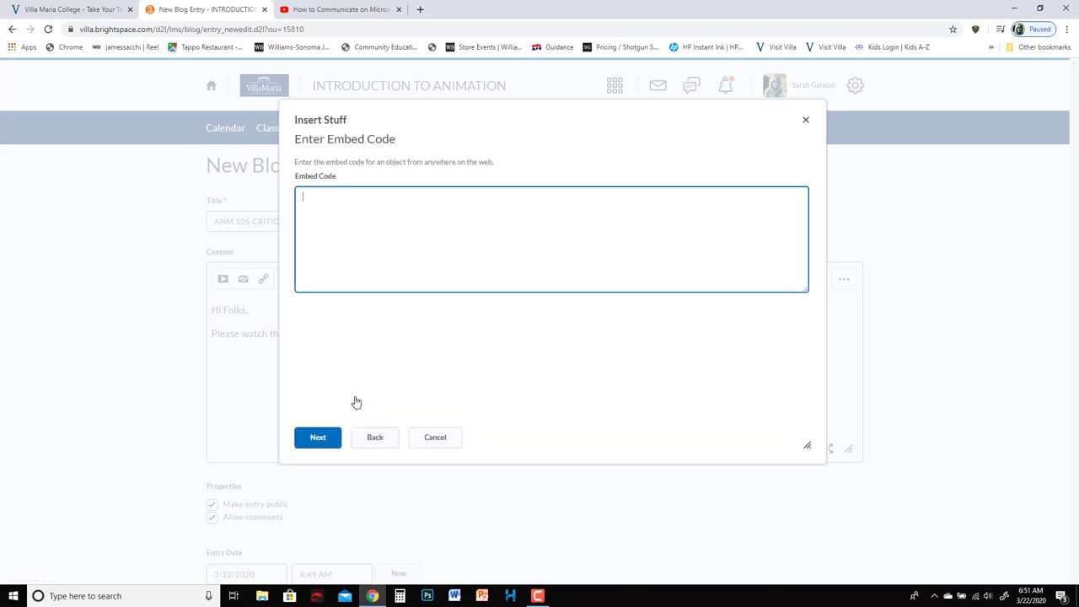
pyautogui.click(353, 10)
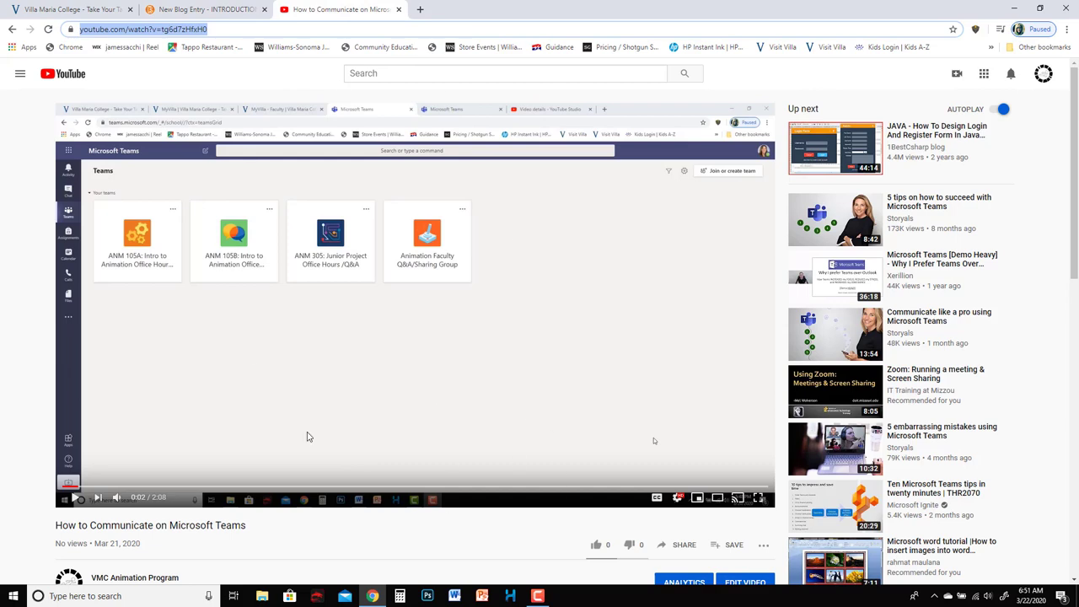
# - Copy the iframe embed code of 'How to Communicate on Microsoft Teams' from YouTube's Share options
pyautogui.scroll(-1, 657, 421)
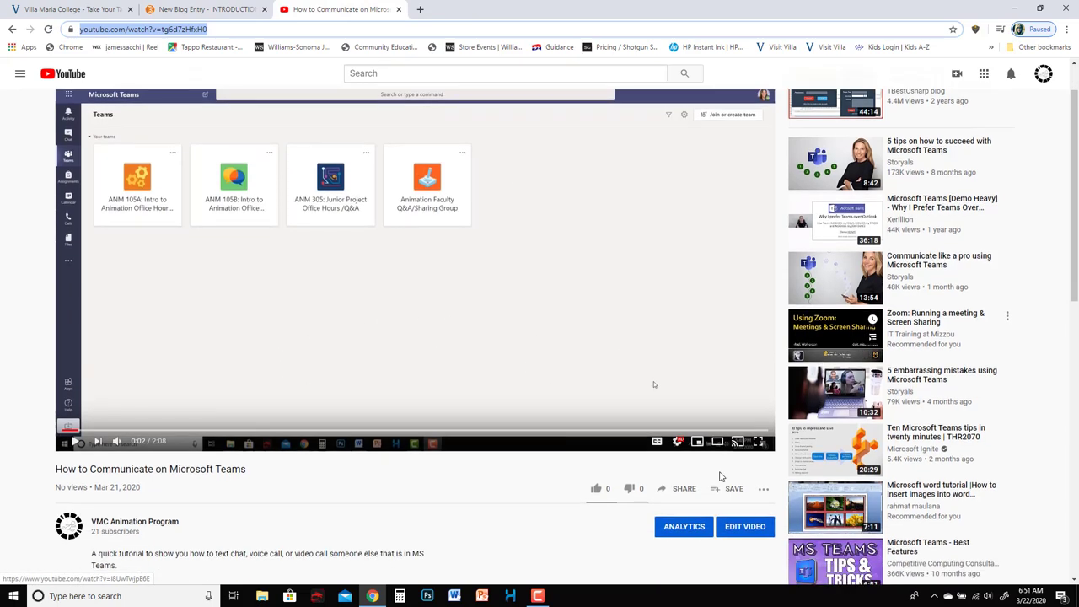
pyautogui.click(687, 490)
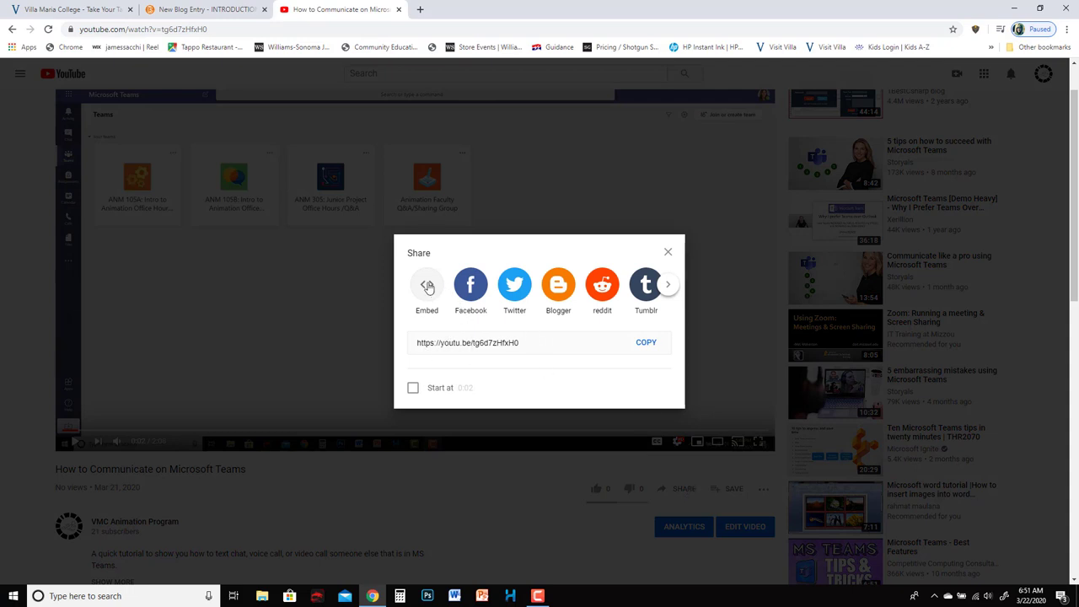
pyautogui.click(427, 287)
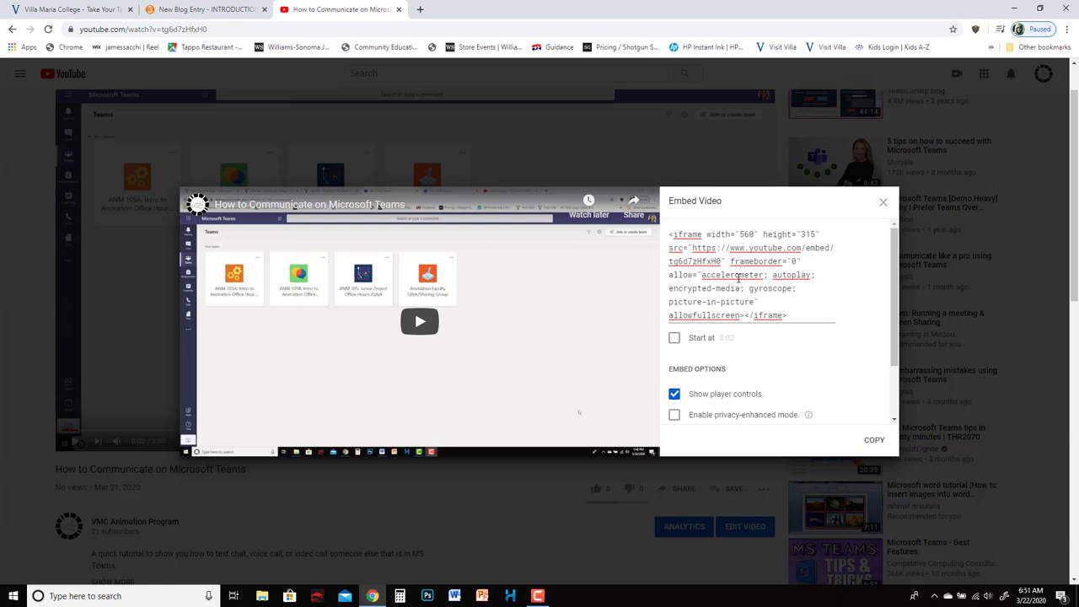
pyautogui.click(739, 279)
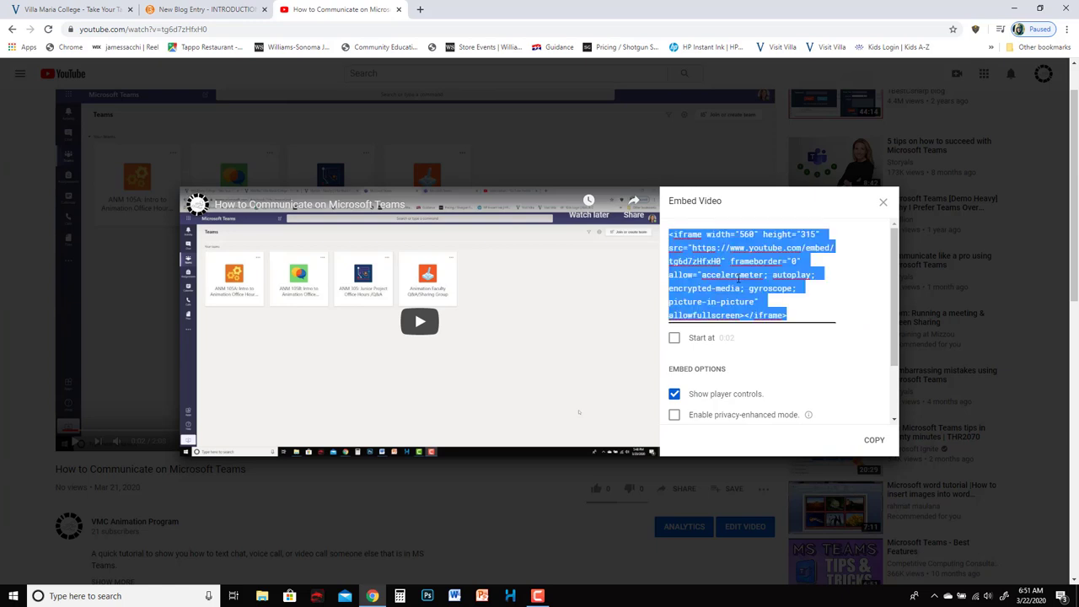
pyautogui.click(874, 440)
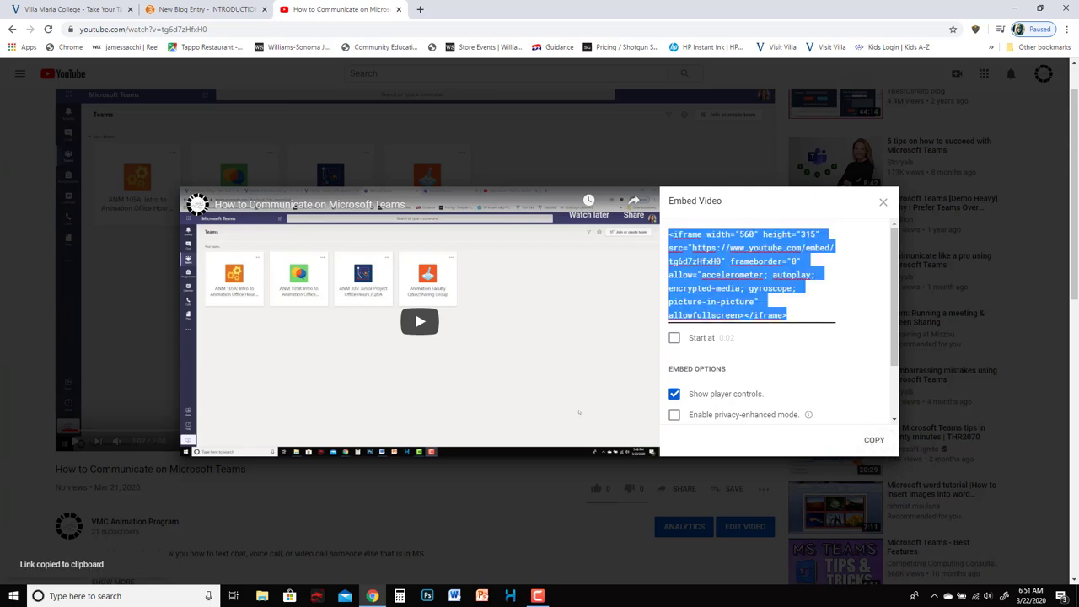
# - Paste the YouTube embed code into the entry and insert the video below the instructions
pyautogui.click(210, 10)
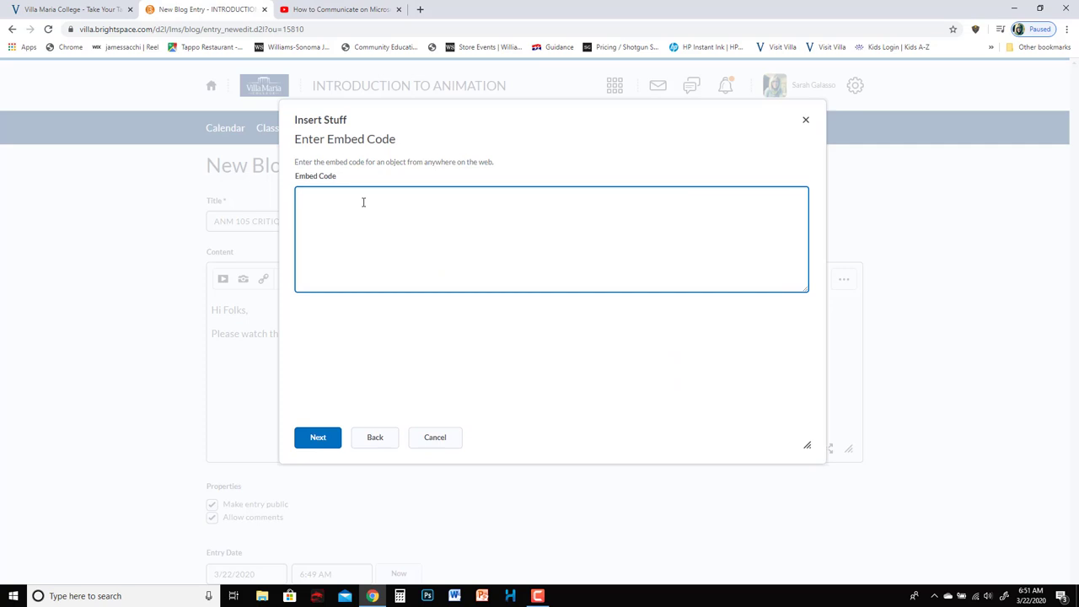
pyautogui.hotkey('ctrl', 'v')
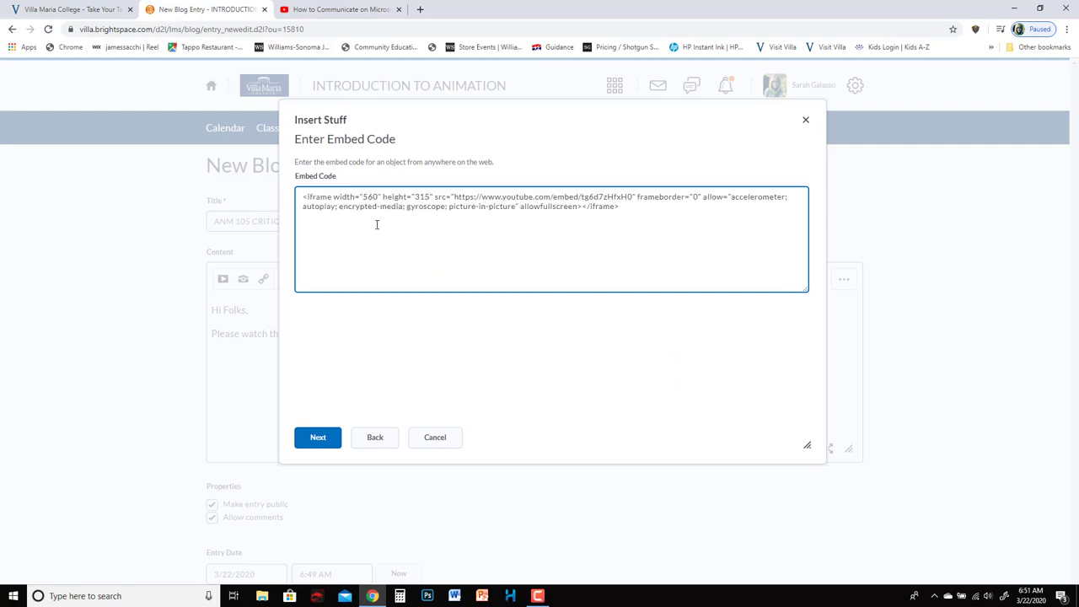
pyautogui.click(316, 439)
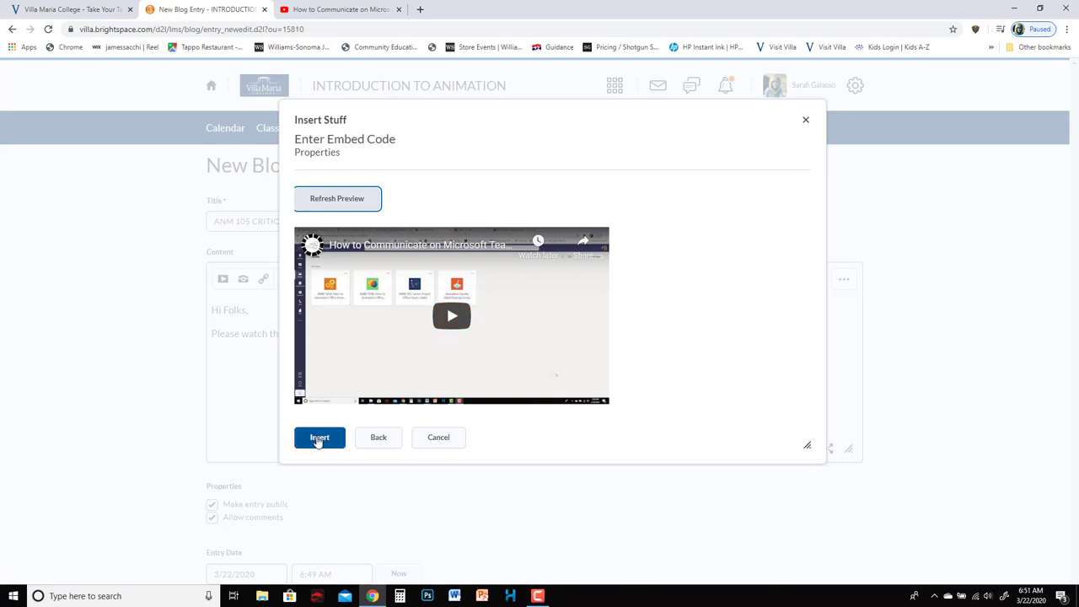
pyautogui.click(318, 439)
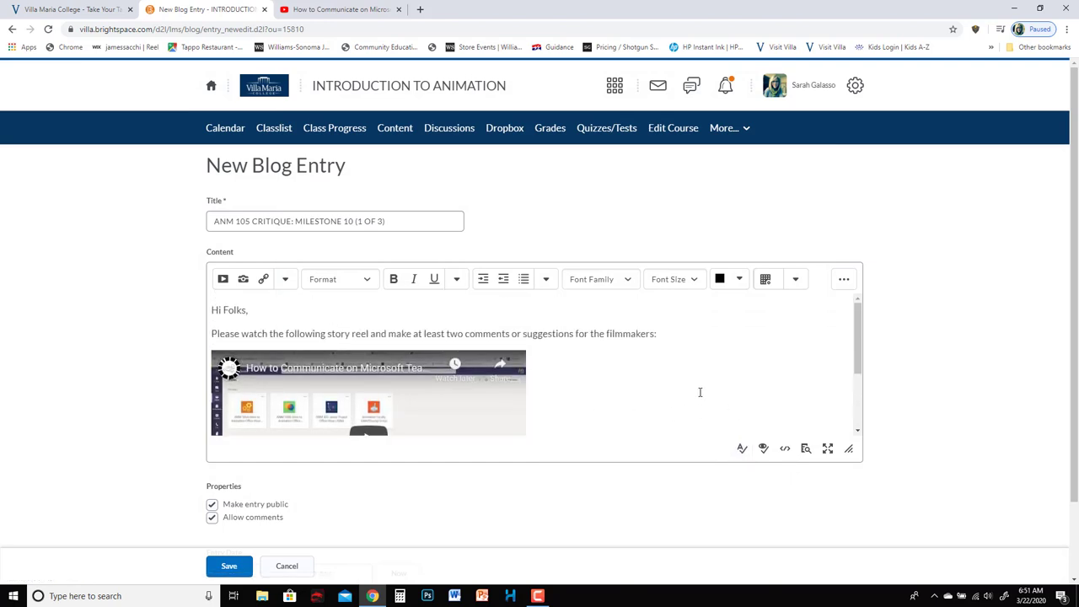
# - Add 'This is one of 3 movies. Make sure to post all comments by Thursday,' to the instructions
pyautogui.click(676, 334)
pyautogui.write('. Thi is')
pyautogui.press('BackSpace')
pyautogui.press('BackSpace')
pyautogui.write('s is one of 3 movies. Make srue')
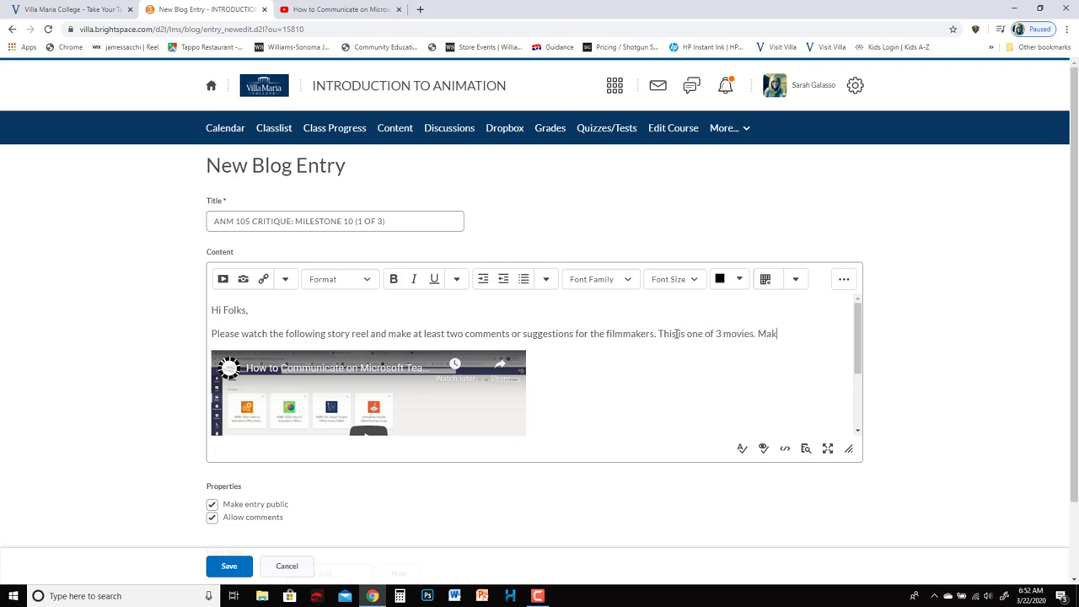
pyautogui.press('BackSpace')
pyautogui.press('BackSpace')
pyautogui.press('BackSpace')
pyautogui.write('ure to poas')
pyautogui.press('BackSpace')
pyautogui.write('t all commemnt')
pyautogui.press('BackSpace')
pyautogui.press('BackSpace')
pyautogui.press('BackSpace')
pyautogui.press('BackSpace')
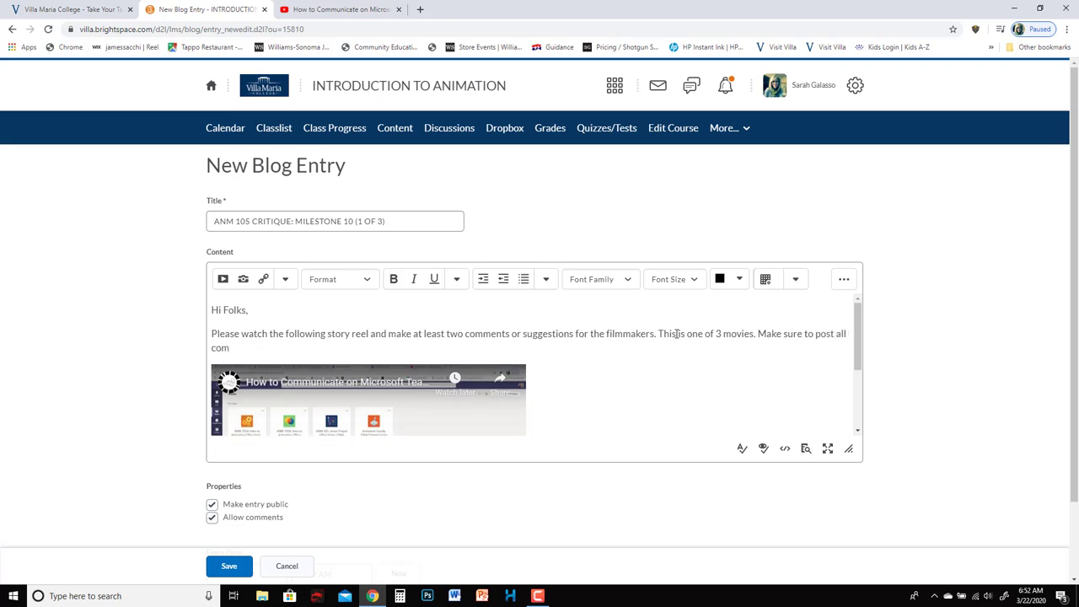
pyautogui.write('ents by th')
pyautogui.write('Thursday,')
pyautogui.write(' 3')
pyautogui.write('/')
# - Check the calendar and complete the deadline as 3/26 at midnight
pyautogui.click(1037, 596)
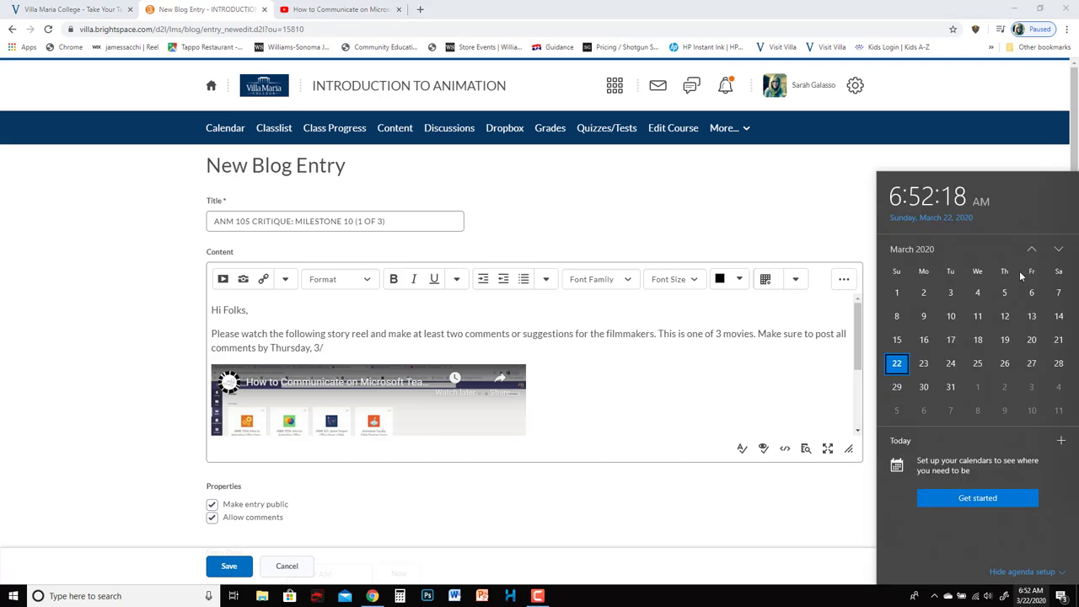
pyautogui.click(388, 340)
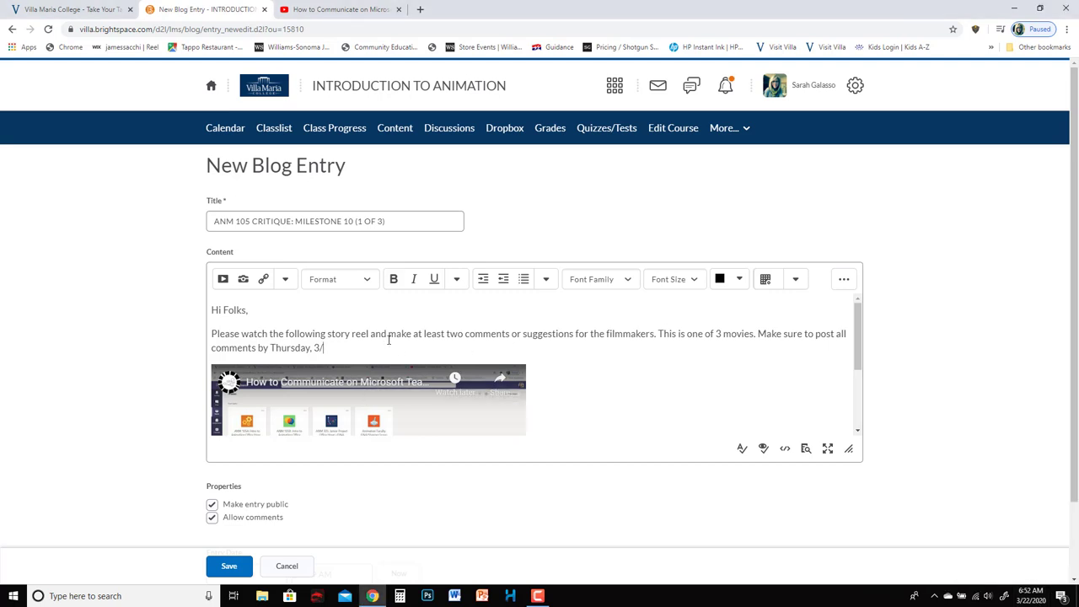
pyautogui.write('26 at midnight.')
# - Save the critique entry, check its comment form, and return to the blog entries list
pyautogui.scroll(-1, 409, 478)
pyautogui.scroll(1, 410, 477)
pyautogui.scroll(-1, 410, 477)
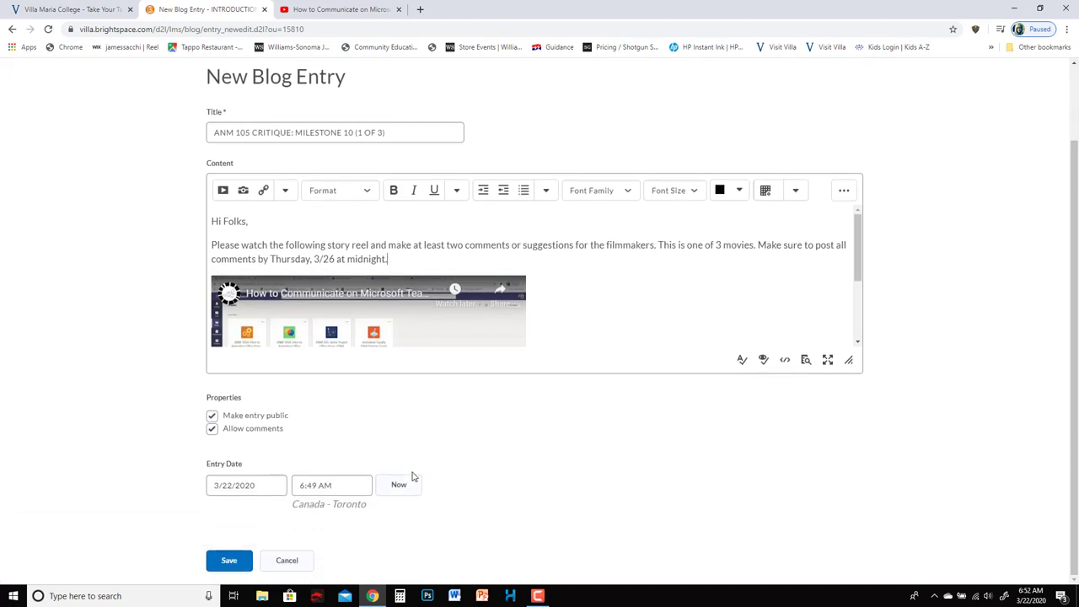
pyautogui.click(229, 562)
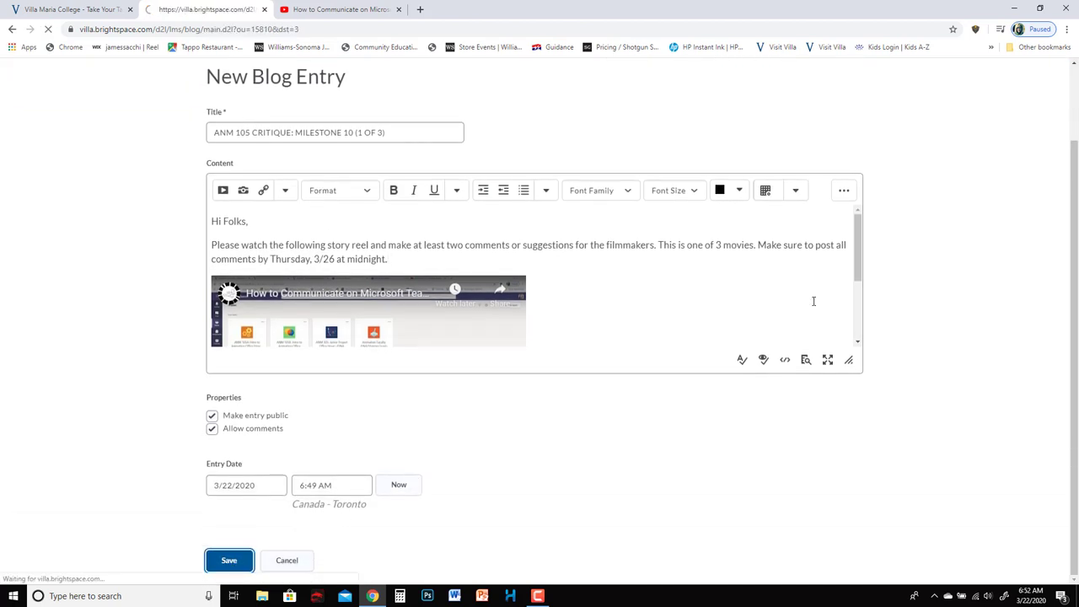
pyautogui.scroll(-2, 843, 312)
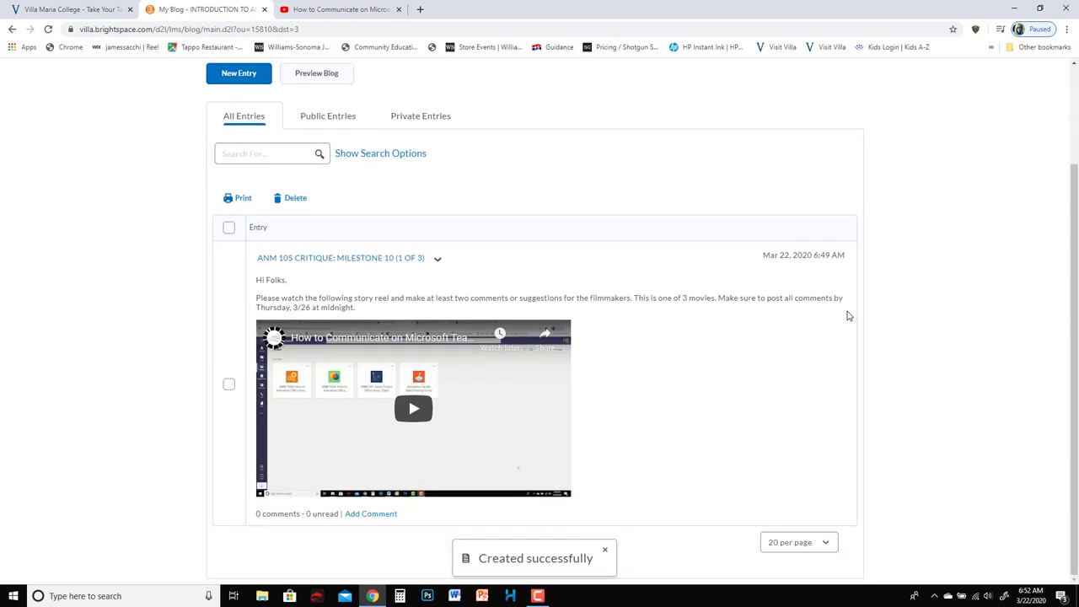
pyautogui.scroll(2, 849, 315)
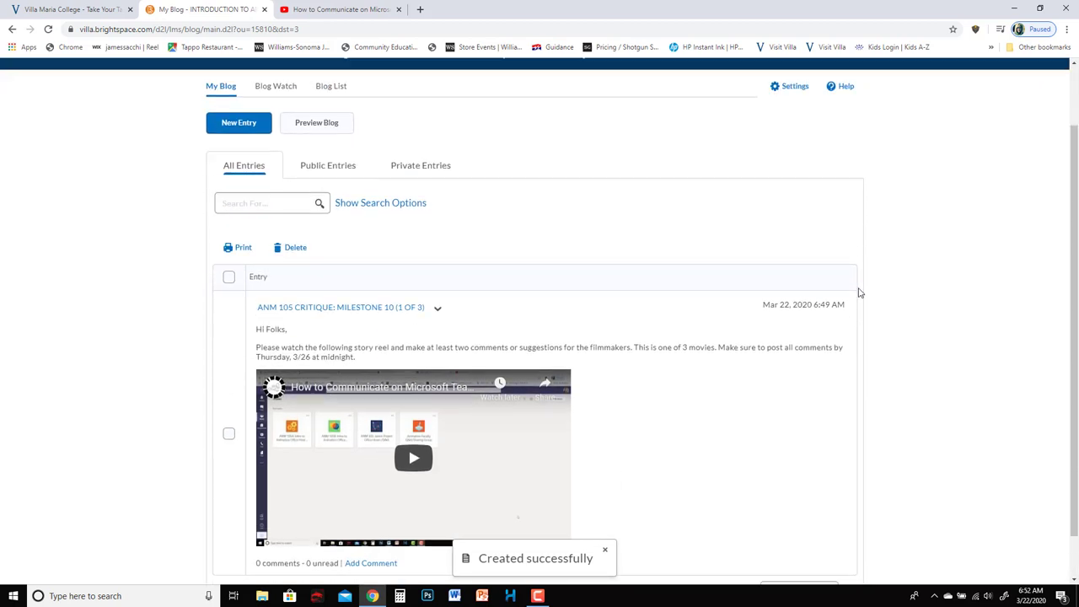
pyautogui.scroll(-1, 860, 292)
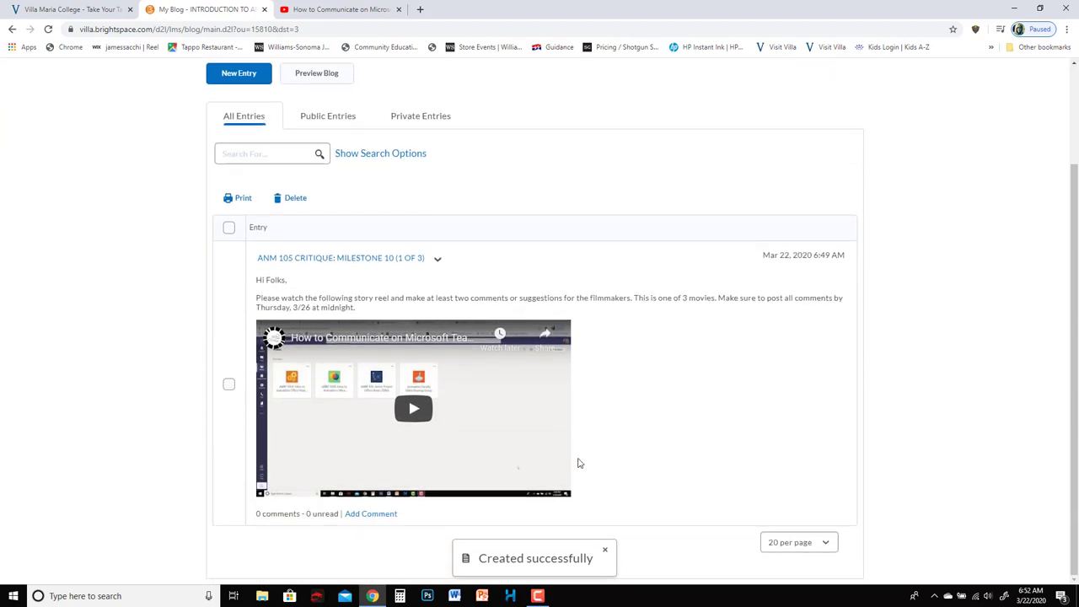
pyautogui.click(374, 514)
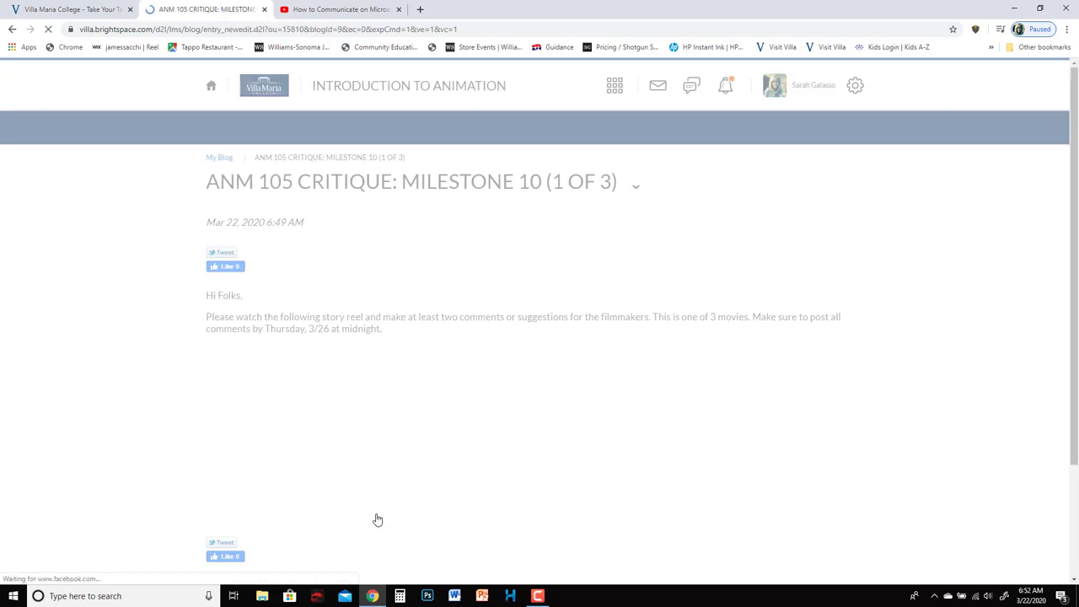
pyautogui.scroll(-2, 355, 485)
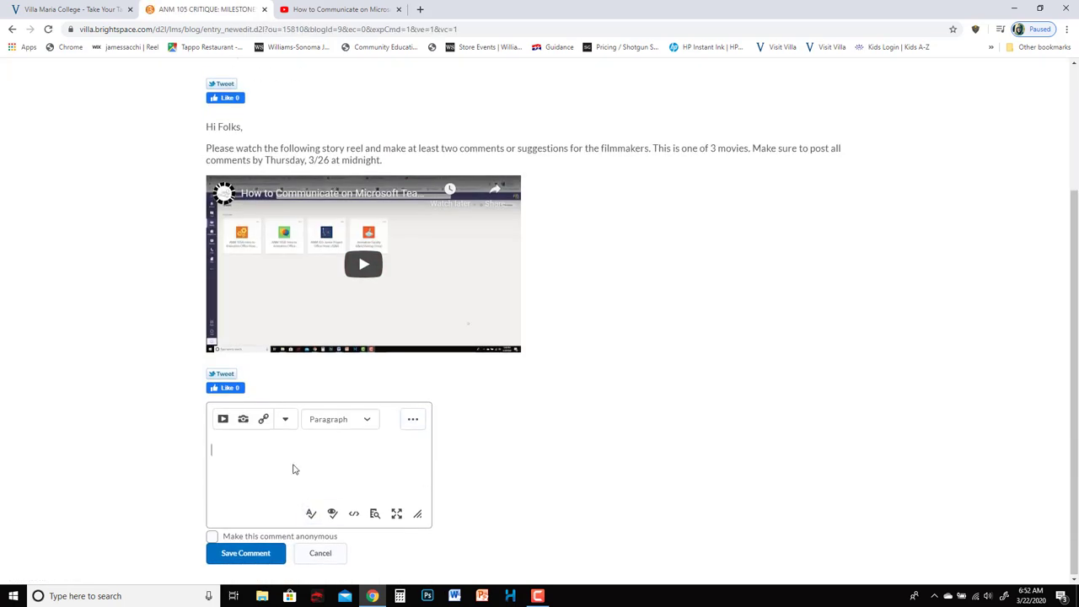
pyautogui.click(12, 28)
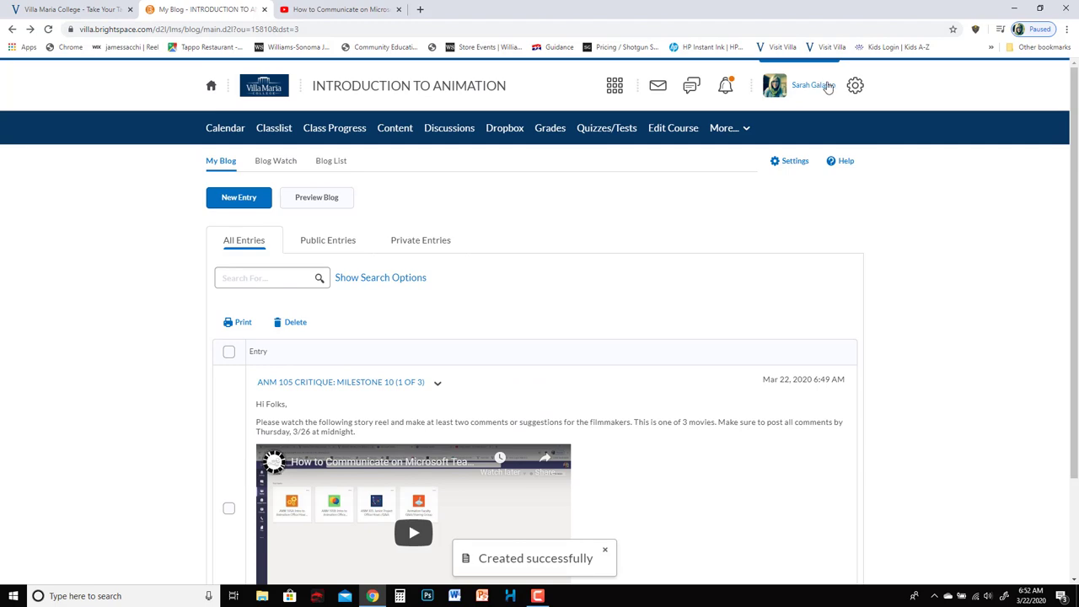
# - Switch the course view to the Student role
pyautogui.click(818, 87)
pyautogui.click(873, 129)
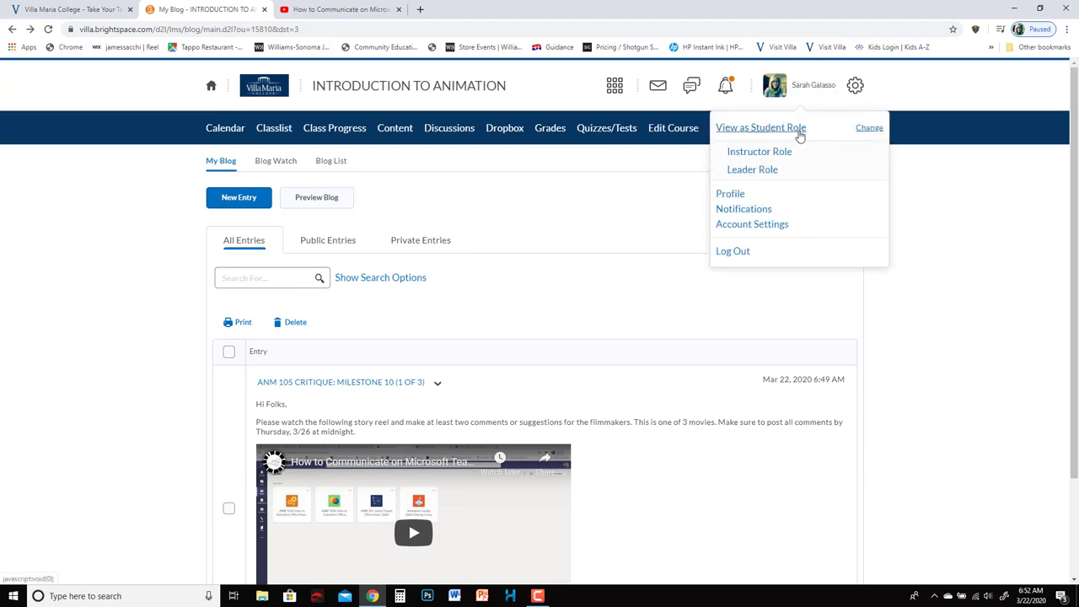
pyautogui.click(794, 132)
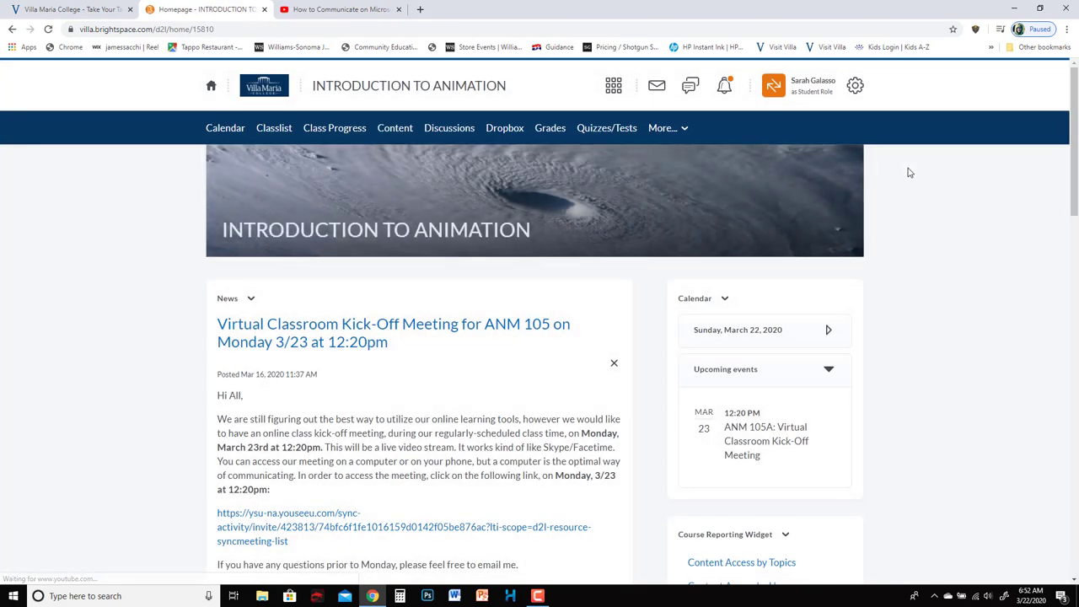
# - As a student, open the course Blog and start a comment on the first entry
pyautogui.click(684, 130)
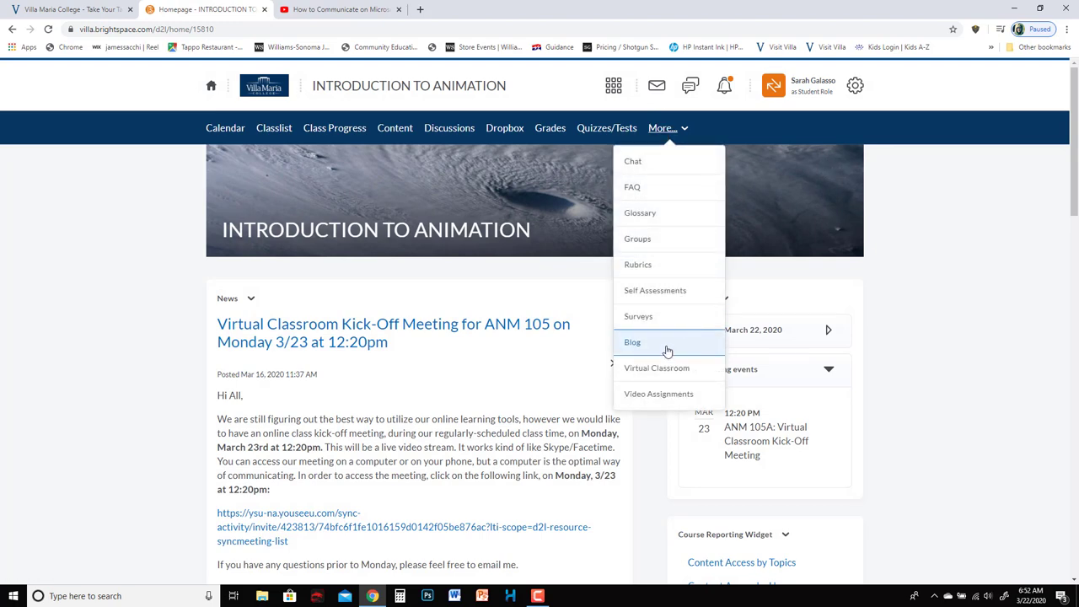
pyautogui.click(702, 346)
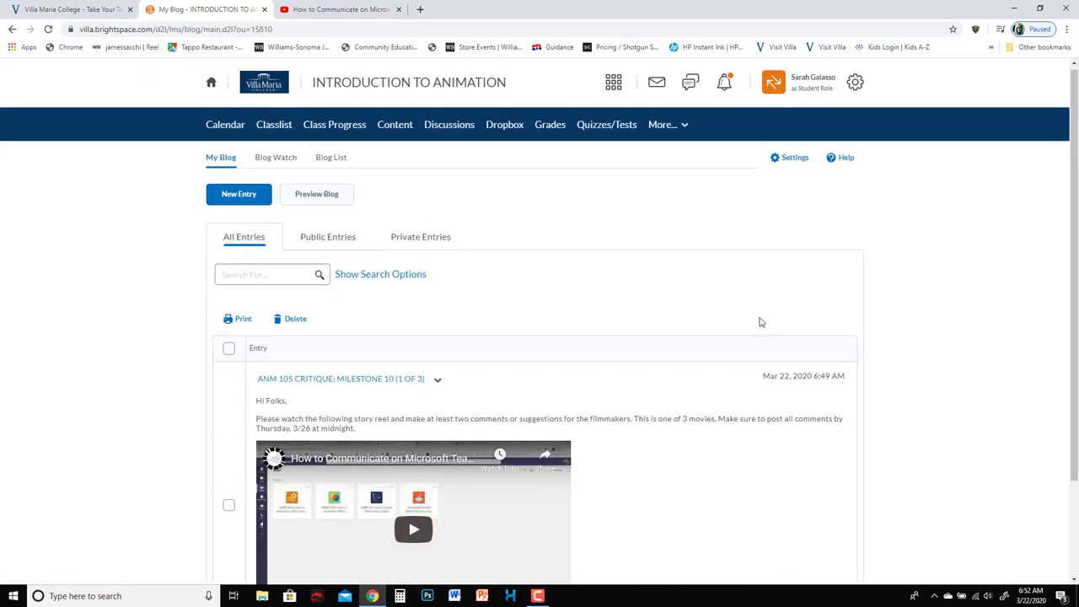
pyautogui.scroll(-3, 762, 323)
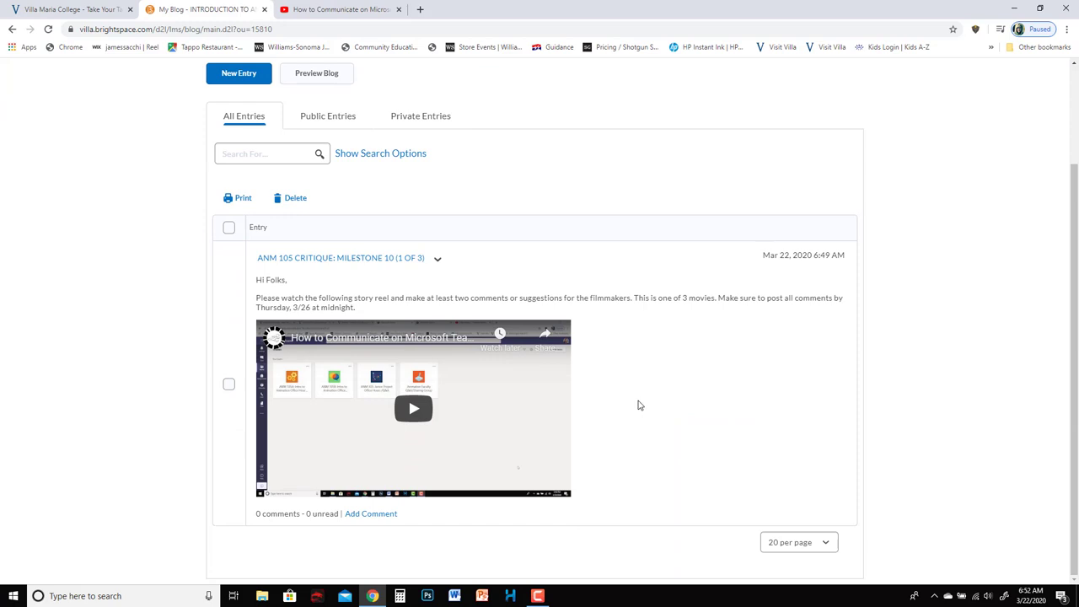
pyautogui.click(390, 513)
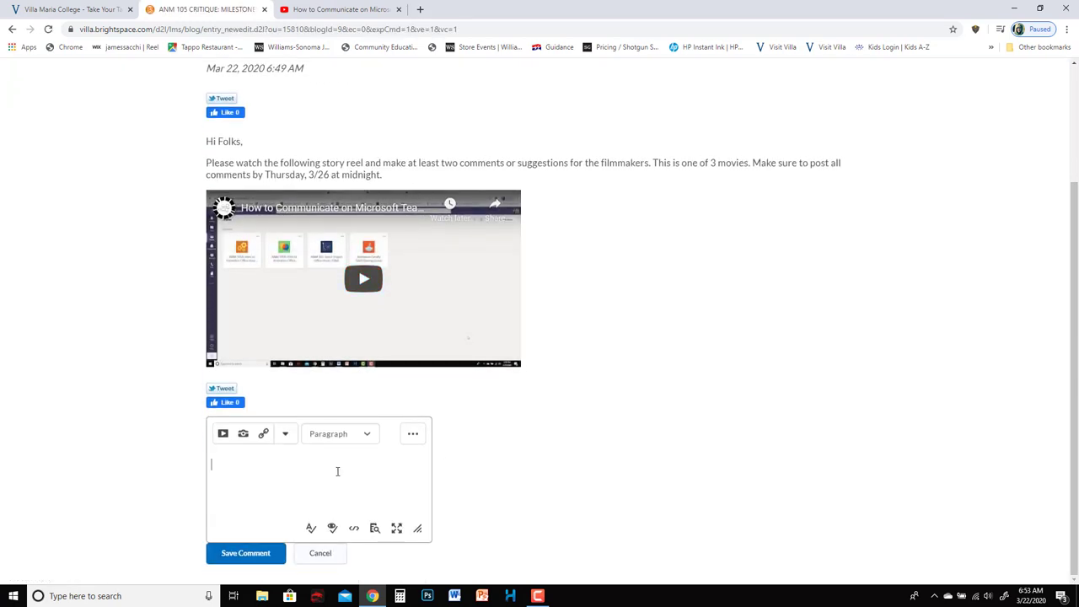
# - Post the comment 'I think this is looking great' with a suggestion to improve the audio
pyautogui.write('I think this is looking great. However I wou')
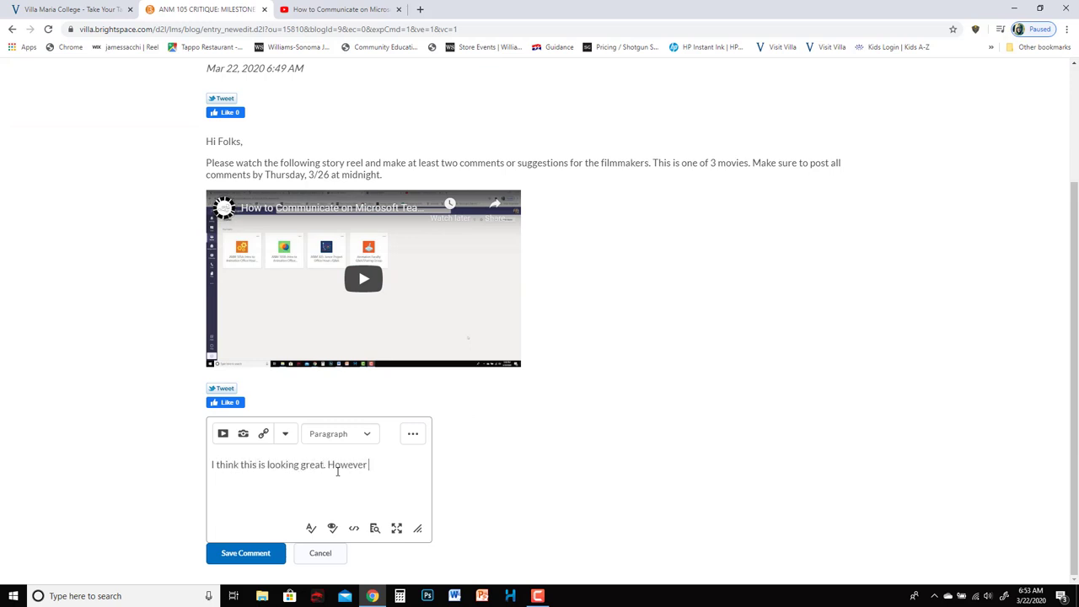
pyautogui.write('ld see i fyou r')
pyautogui.press('BackSpace')
pyautogui.press('BackSpace')
pyautogui.press('BackSpace')
pyautogui.write('the audio quality.')
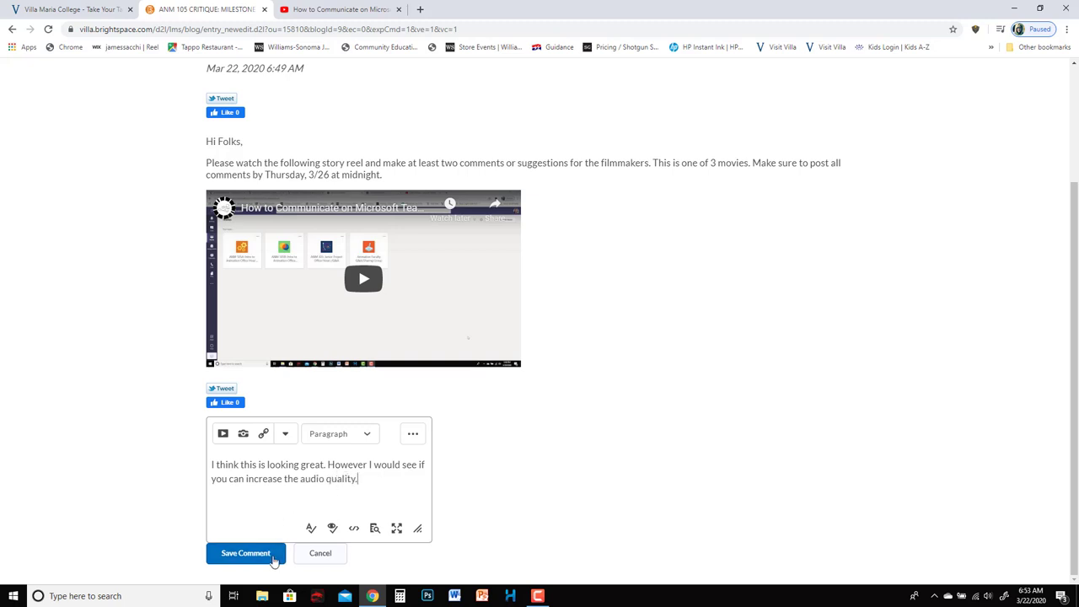
pyautogui.click(270, 555)
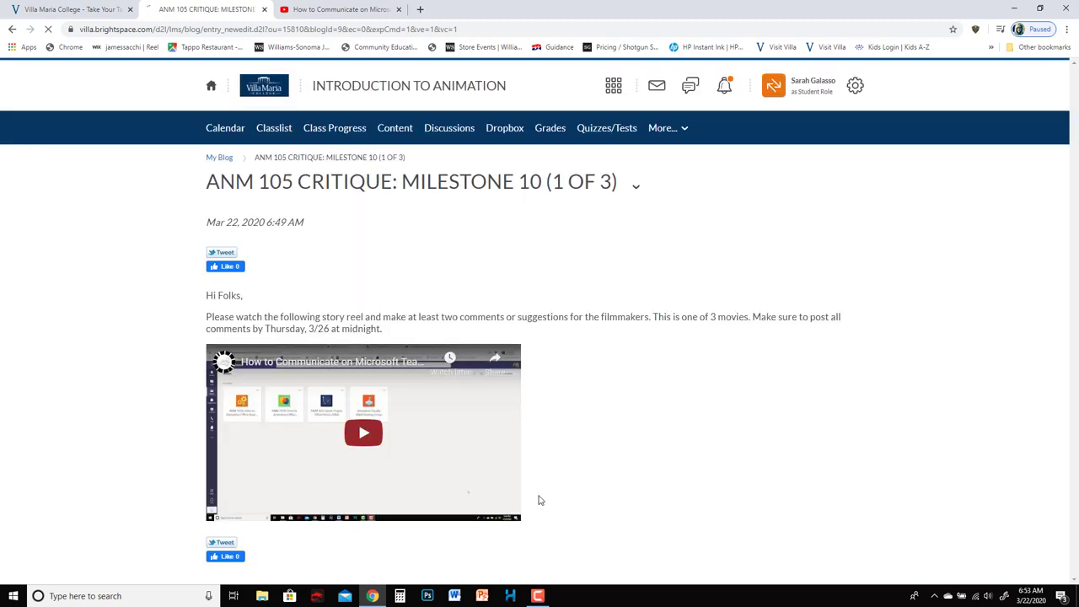
# - Verify the student comment under the entry, then go back to the My Blog list
pyautogui.scroll(-2, 879, 354)
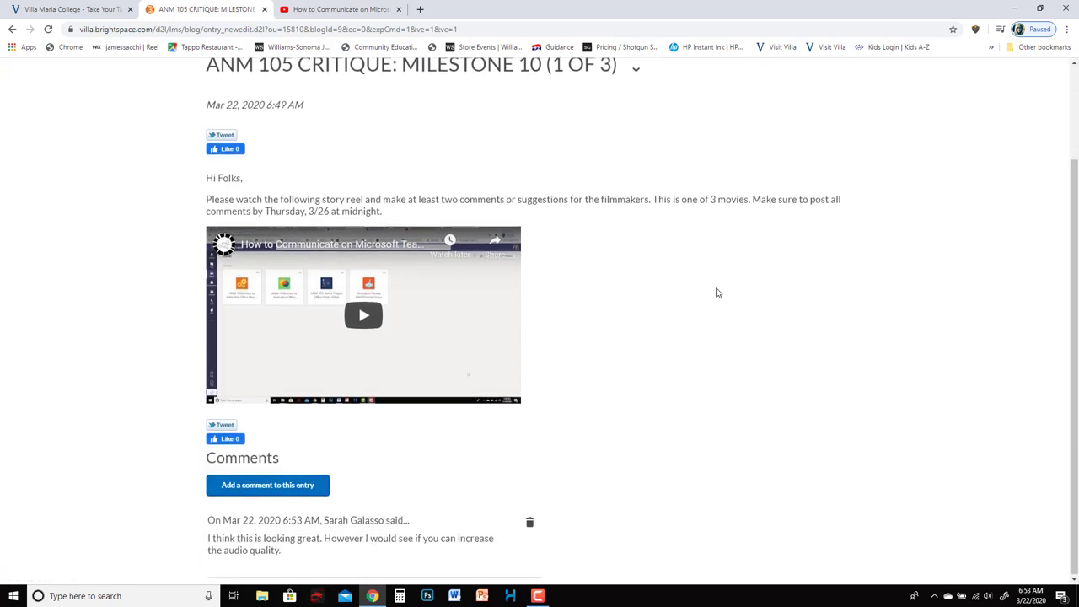
pyautogui.scroll(2, 716, 292)
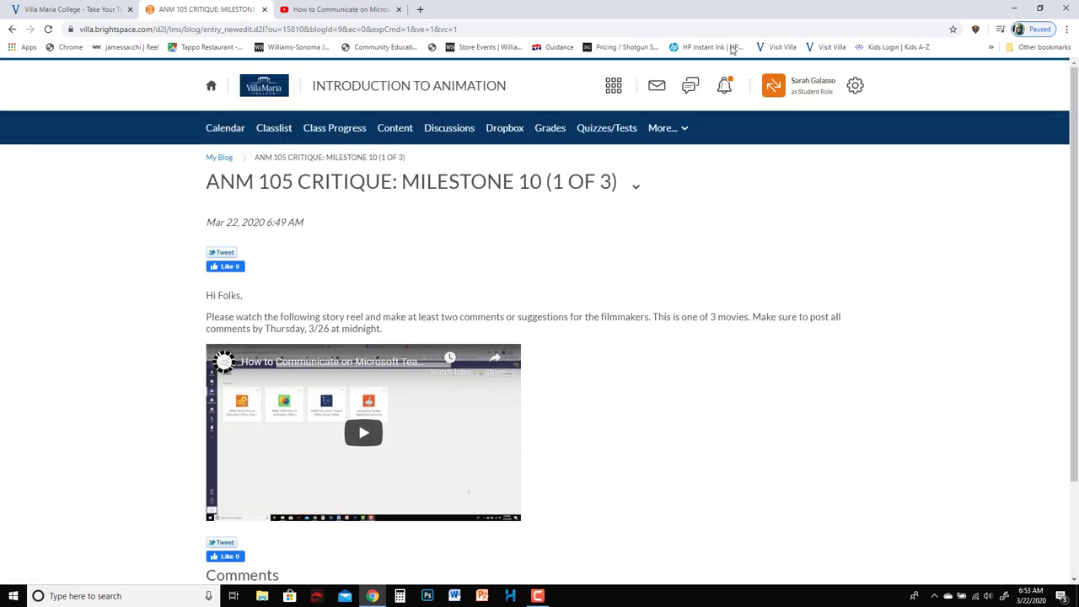
pyautogui.click(219, 158)
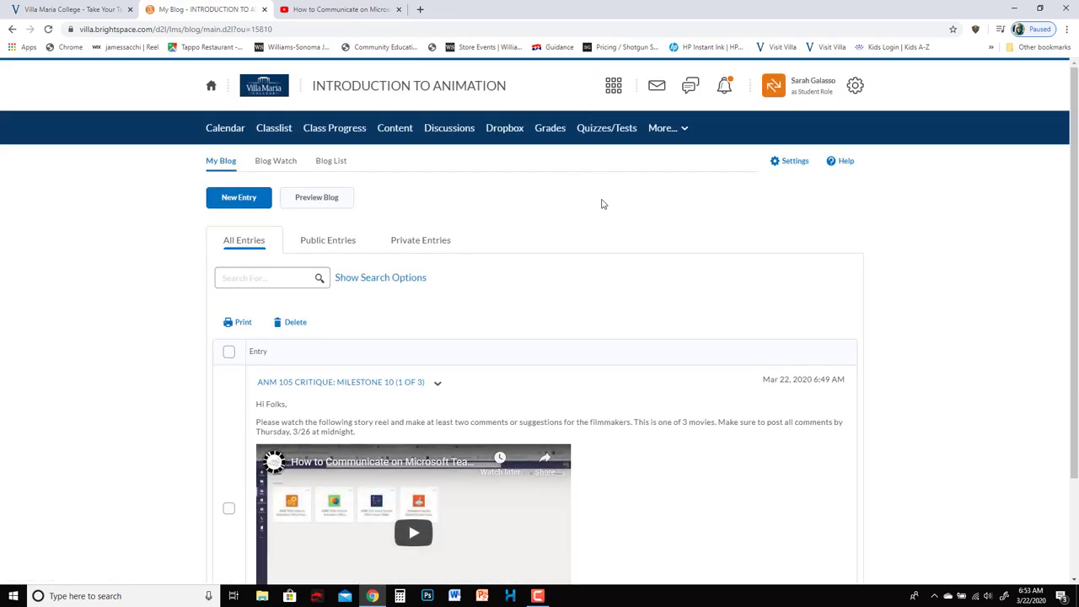
pyautogui.scroll(-2, 611, 207)
pyautogui.scroll(2, 618, 215)
pyautogui.scroll(-2, 420, 278)
pyautogui.scroll(2, 417, 289)
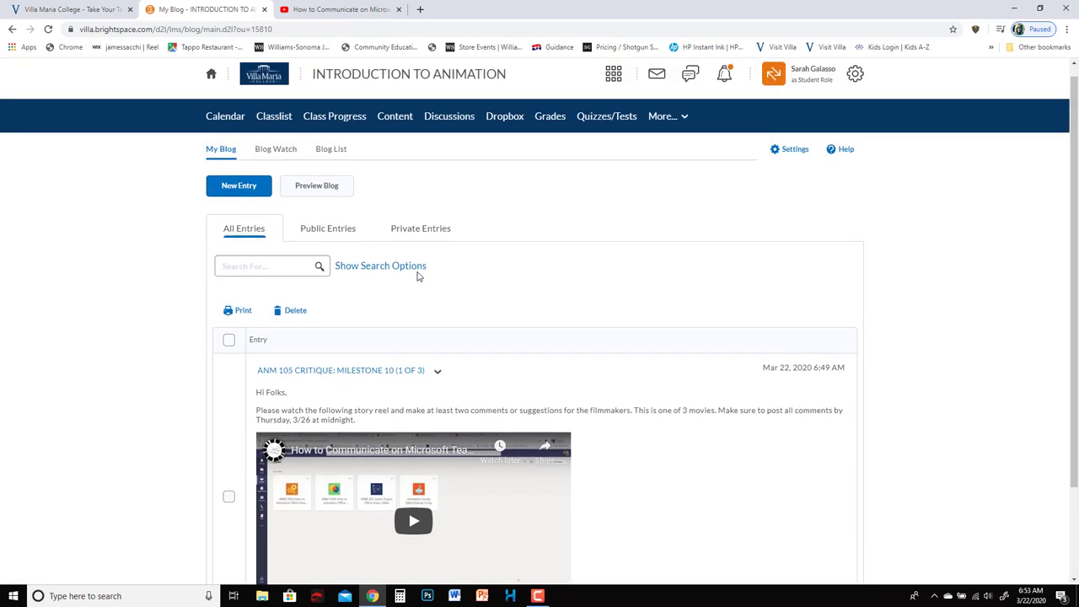
# - Start a new blog entry titled 'ANM 105 CRITIQUE: MILESTONE 10 (PART 2 OF 3)' and return to YouTube
pyautogui.click(255, 190)
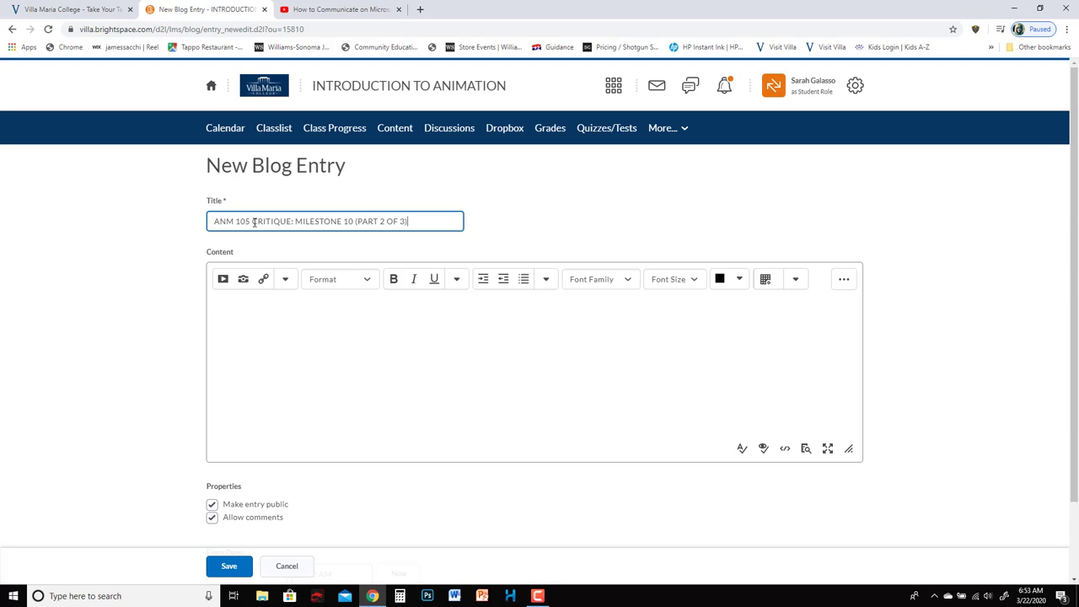
pyautogui.click(388, 10)
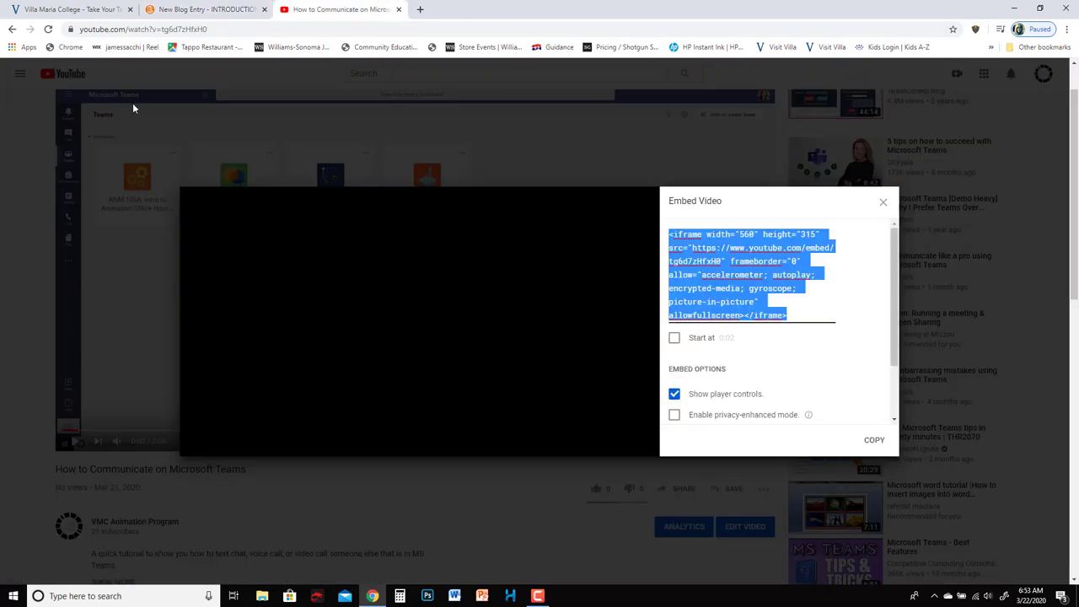
# - Copy the iframe embed code of the 'How to Join a Live Virtual Classroom Meeting' video
pyautogui.click(13, 30)
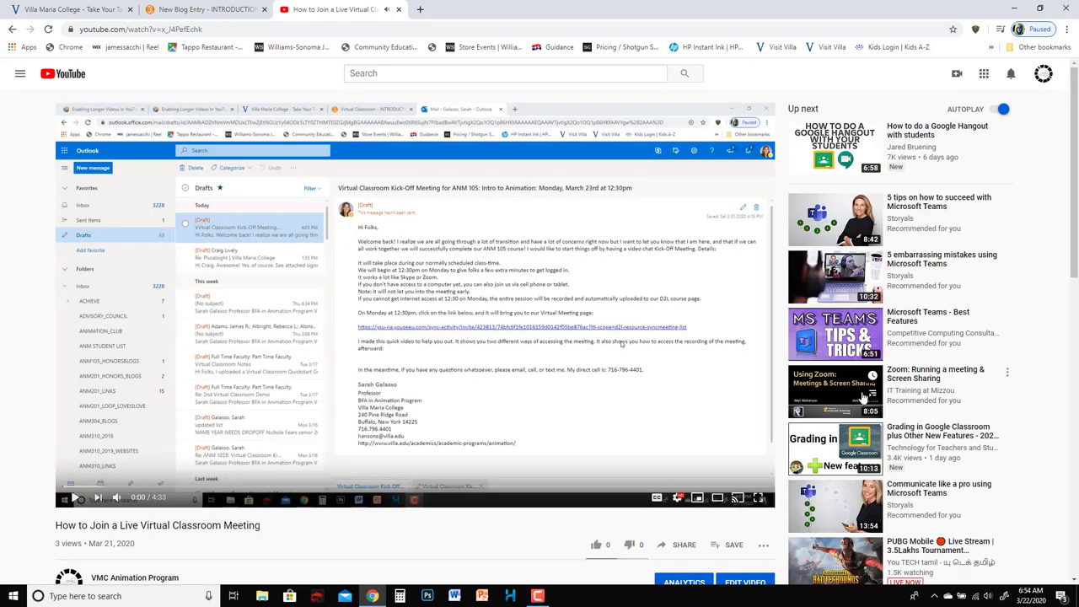
pyautogui.scroll(-2, 885, 390)
pyautogui.scroll(-1, 759, 417)
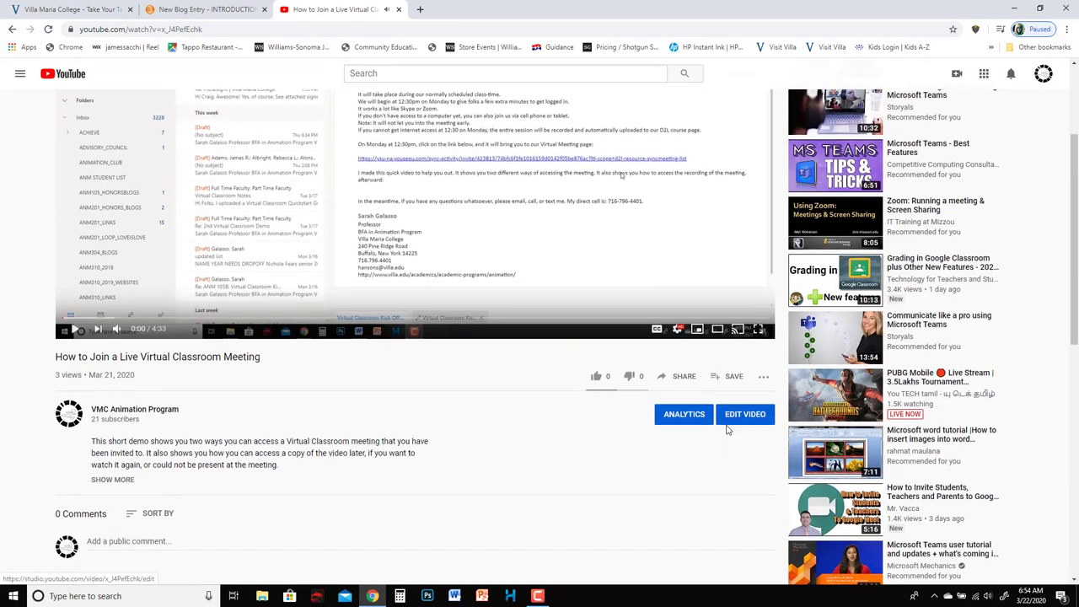
pyautogui.click(674, 381)
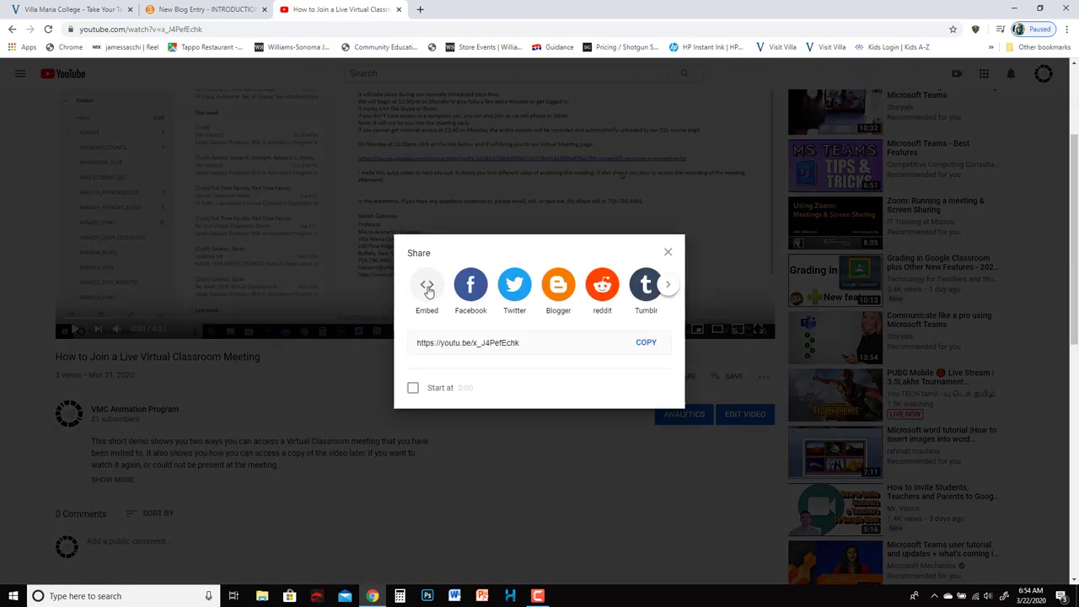
pyautogui.click(428, 287)
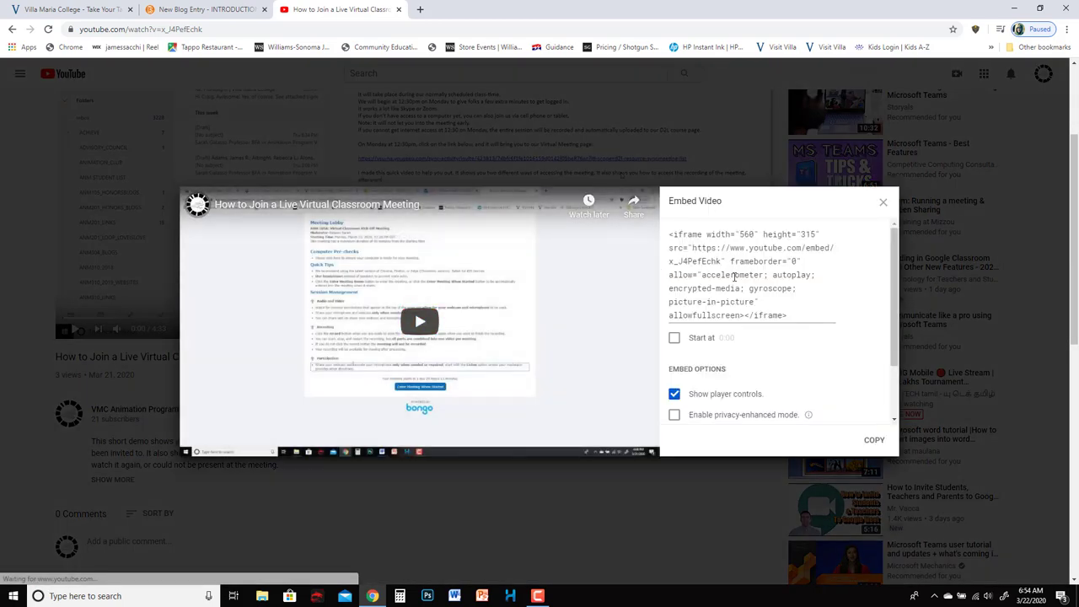
pyautogui.click(738, 278)
pyautogui.click(873, 440)
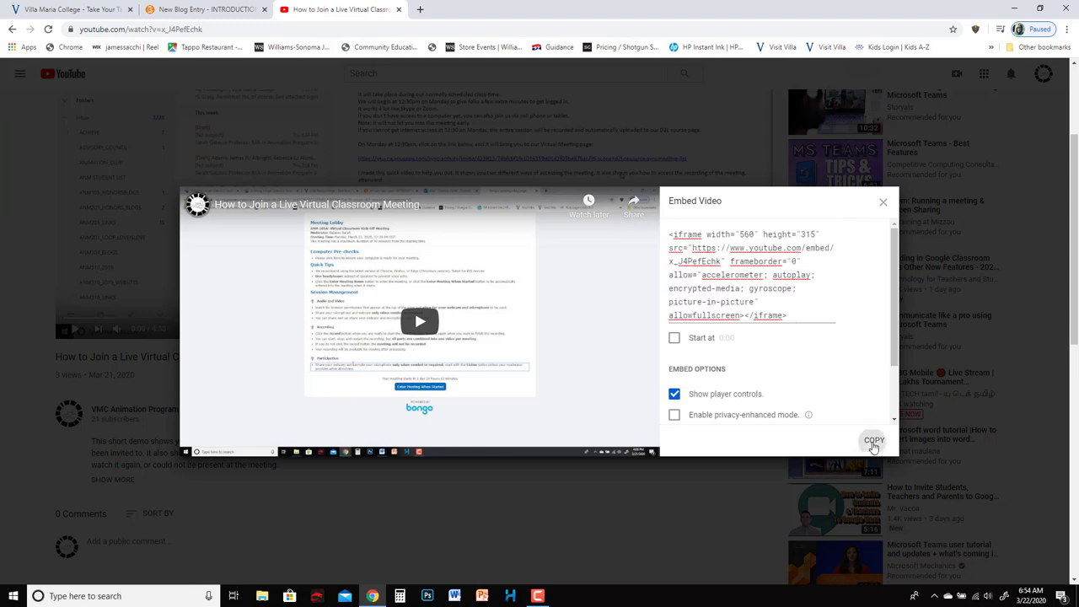
# - Write 'Hi Folks,' plus instructions asking for two comments on reel 2 by Thursday, 3/26 midnight
pyautogui.click(228, 10)
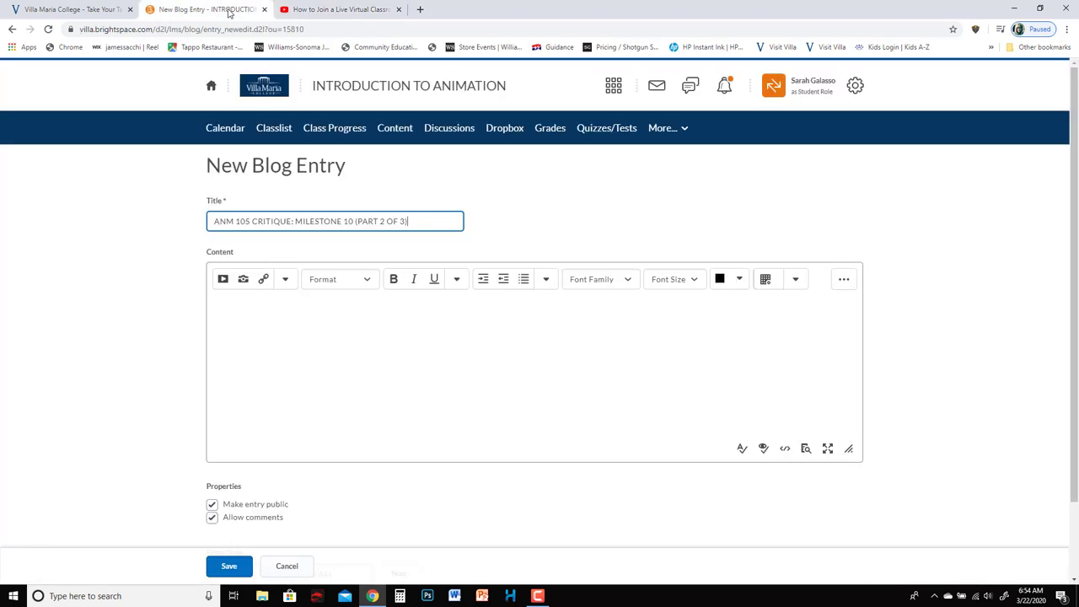
pyautogui.click(256, 310)
pyautogui.write('h')
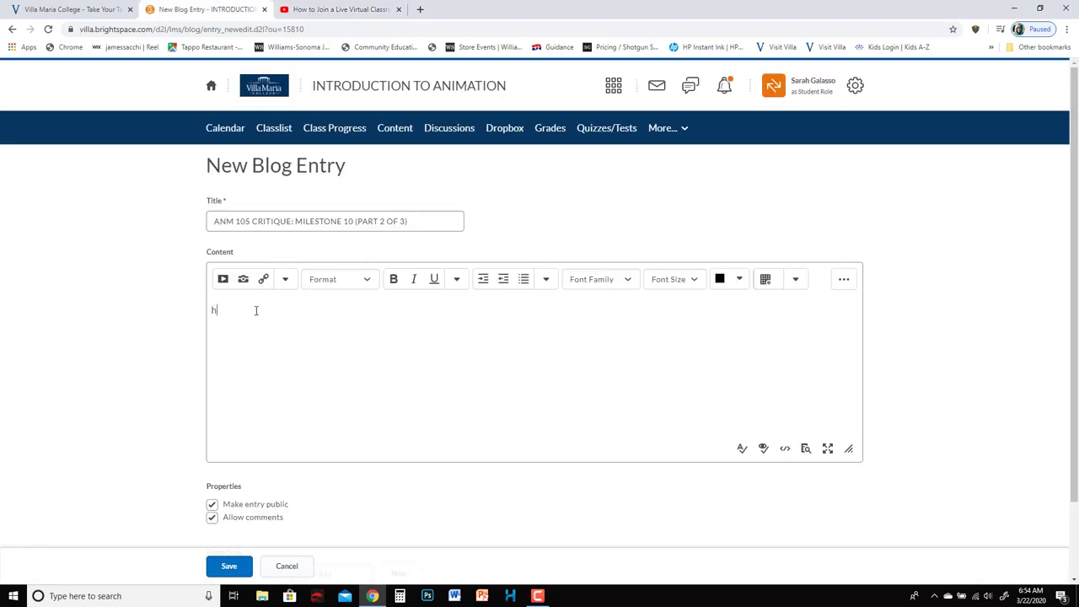
pyautogui.write('iFO')
pyautogui.write('i sthe')
pyautogui.write('s the 2nd of 3 story reels. Please add at l')
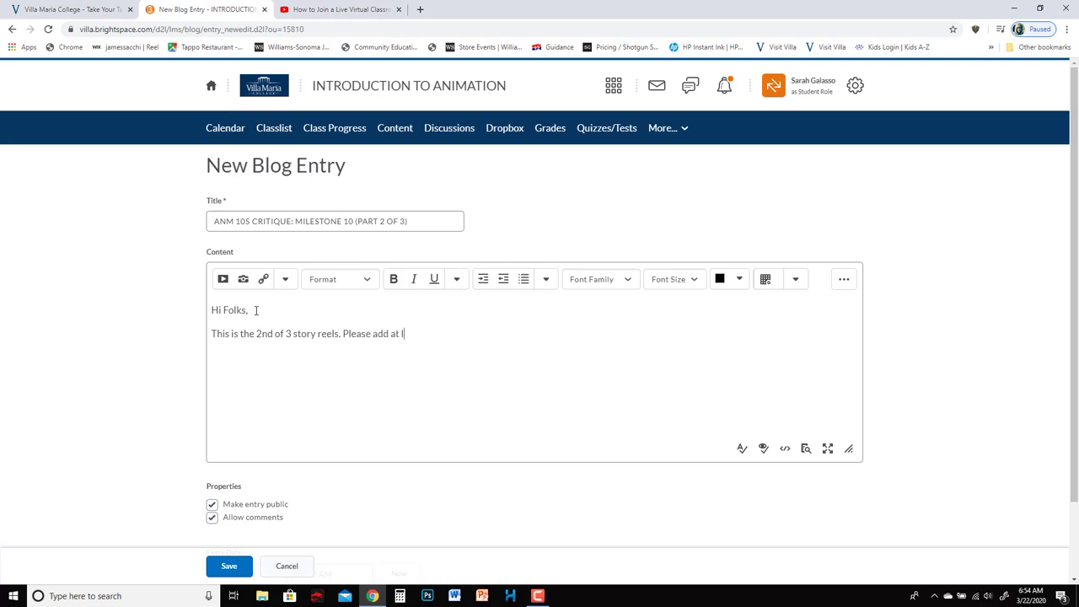
pyautogui.write('comments by Thursday, 3/26 at midnight:')
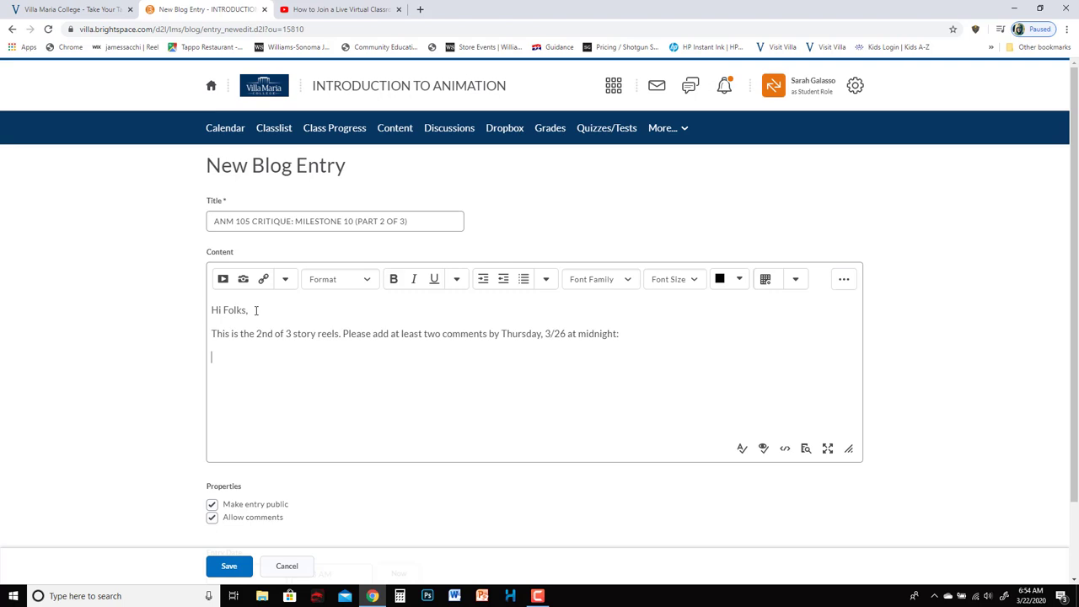
# - Embed the YouTube video below the instructions by pasting its iframe code through Insert Stuff
pyautogui.click(222, 280)
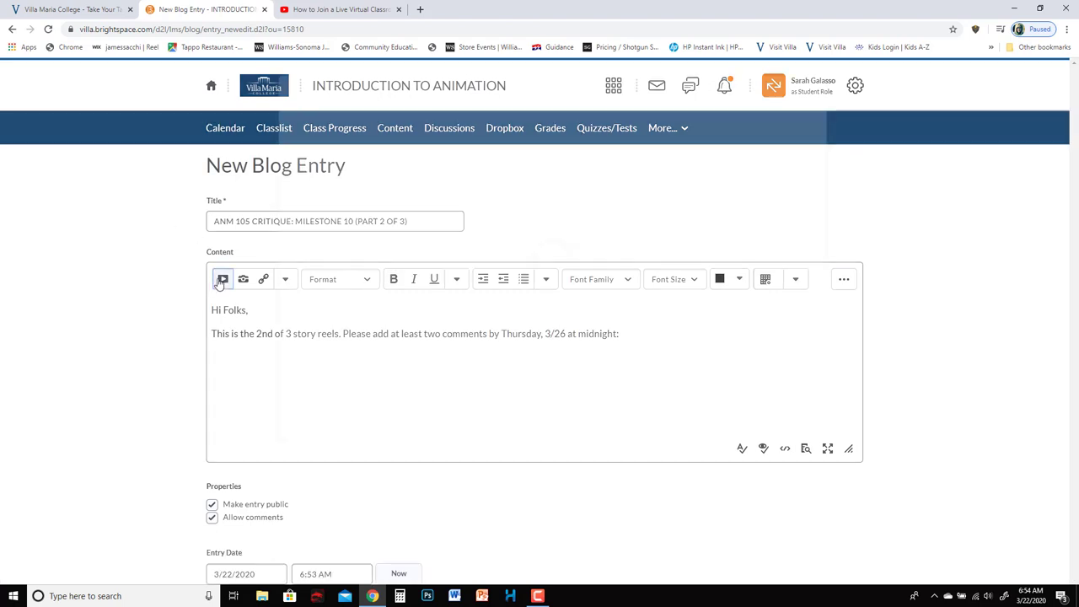
pyautogui.click(385, 311)
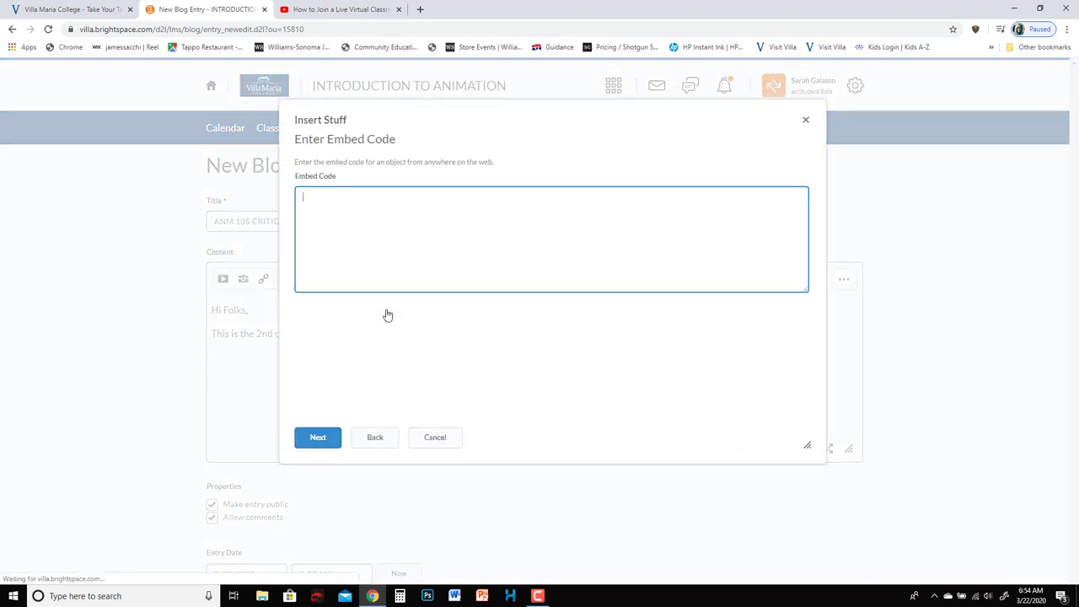
pyautogui.hotkey('ctrl', 'v')
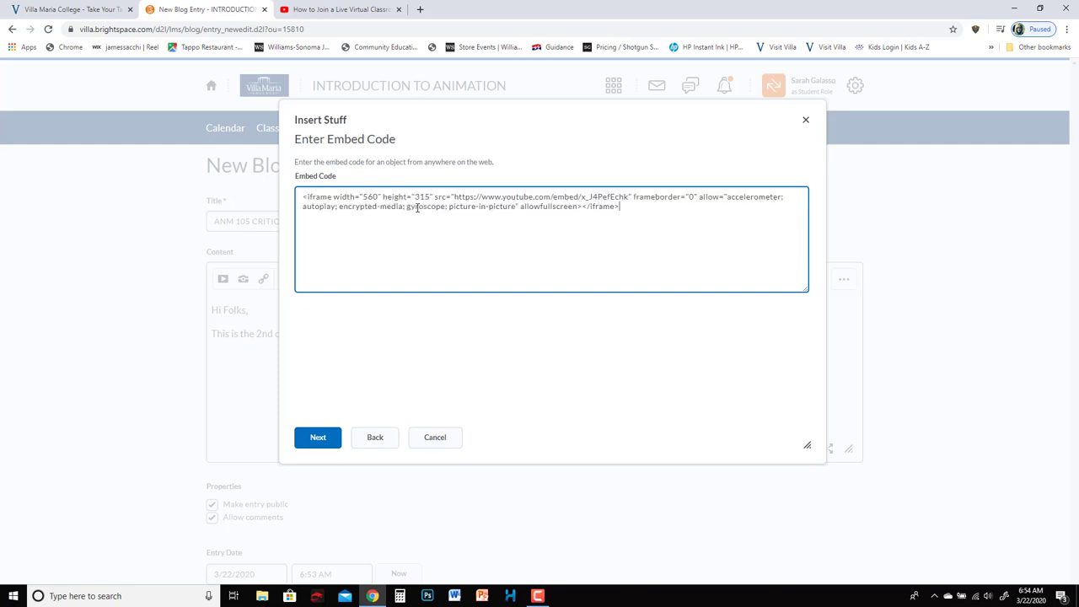
pyautogui.click(326, 442)
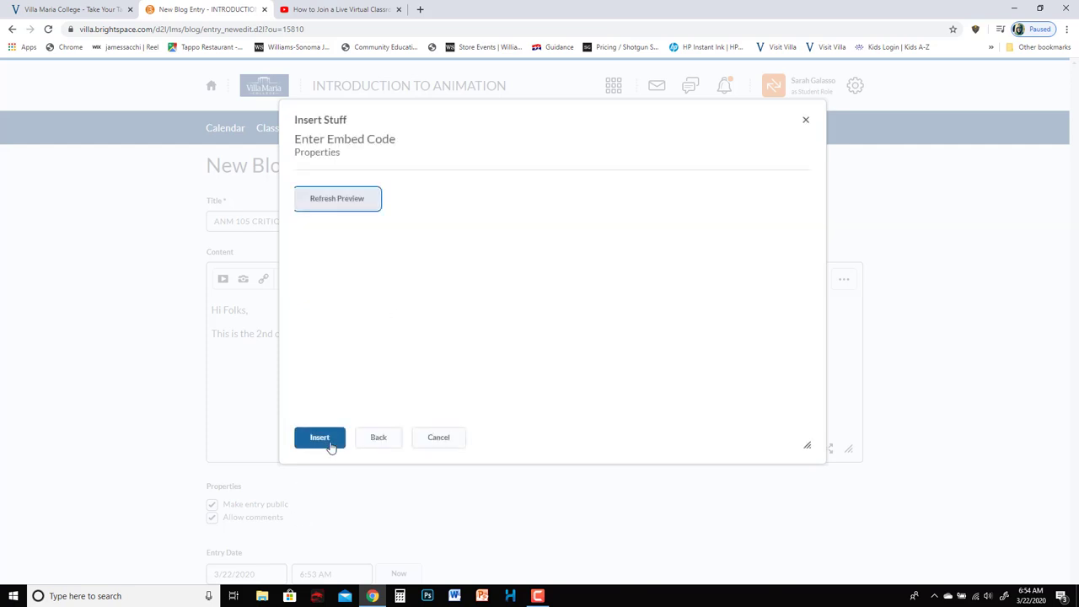
pyautogui.click(326, 442)
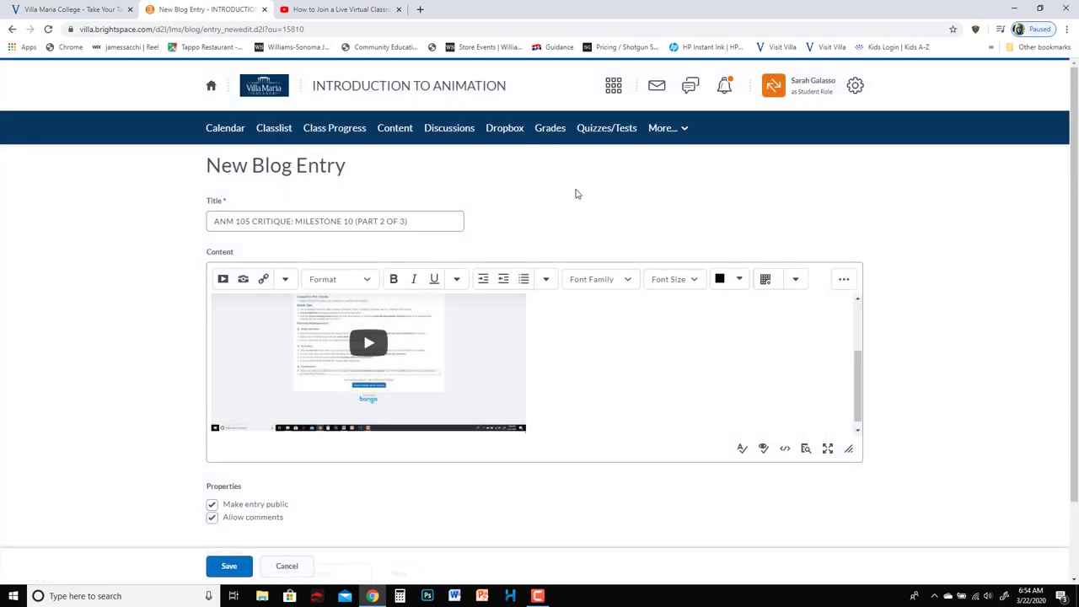
# - Save the PART 2 OF 3 entry and check My Blog lists it above part 1
pyautogui.click(230, 568)
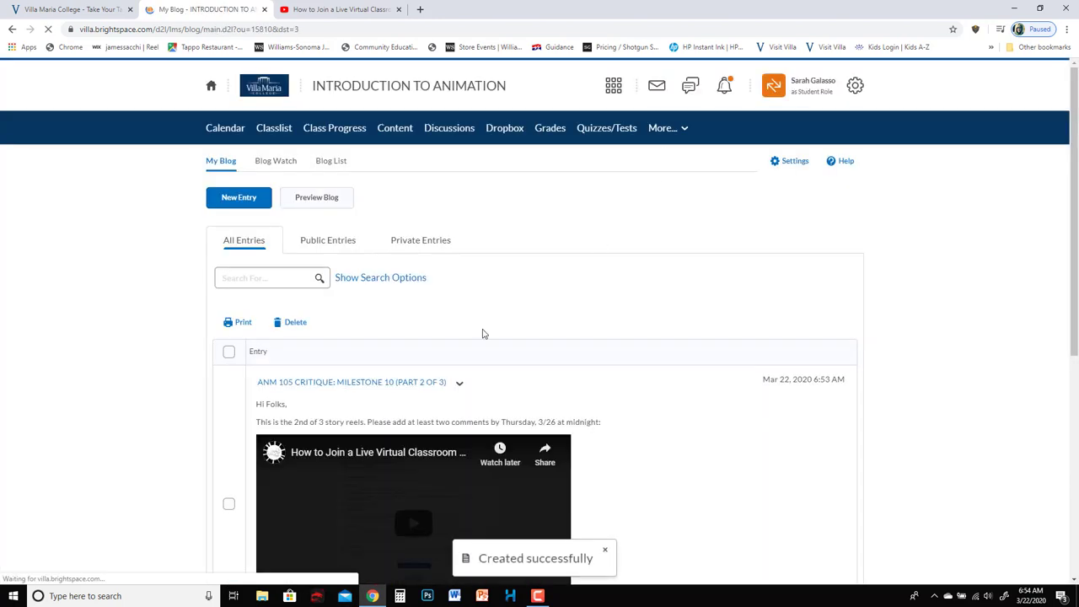
pyautogui.scroll(-5, 747, 365)
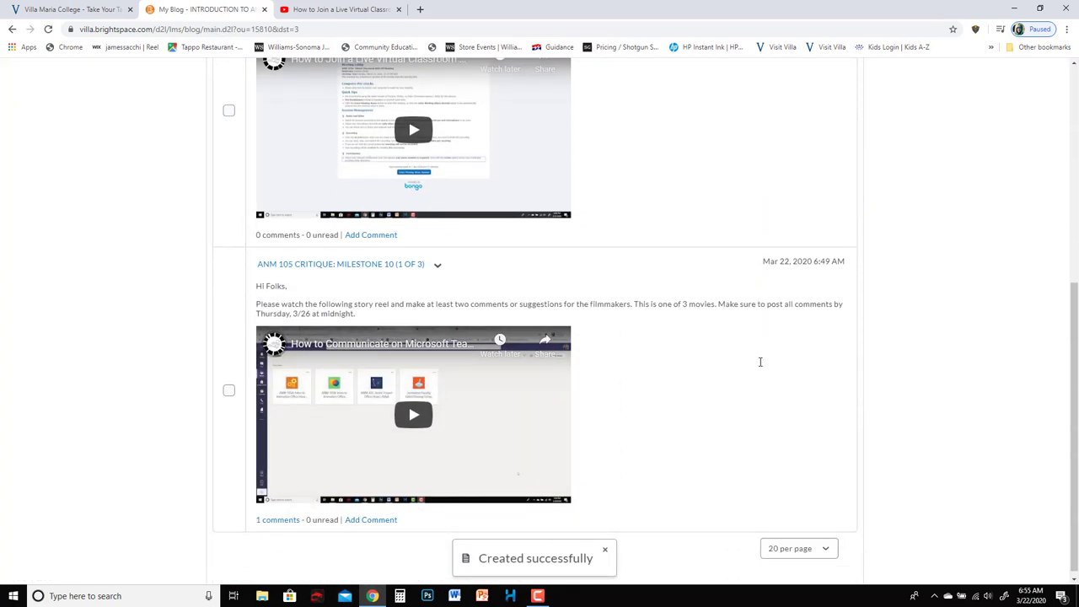
pyautogui.scroll(1, 846, 291)
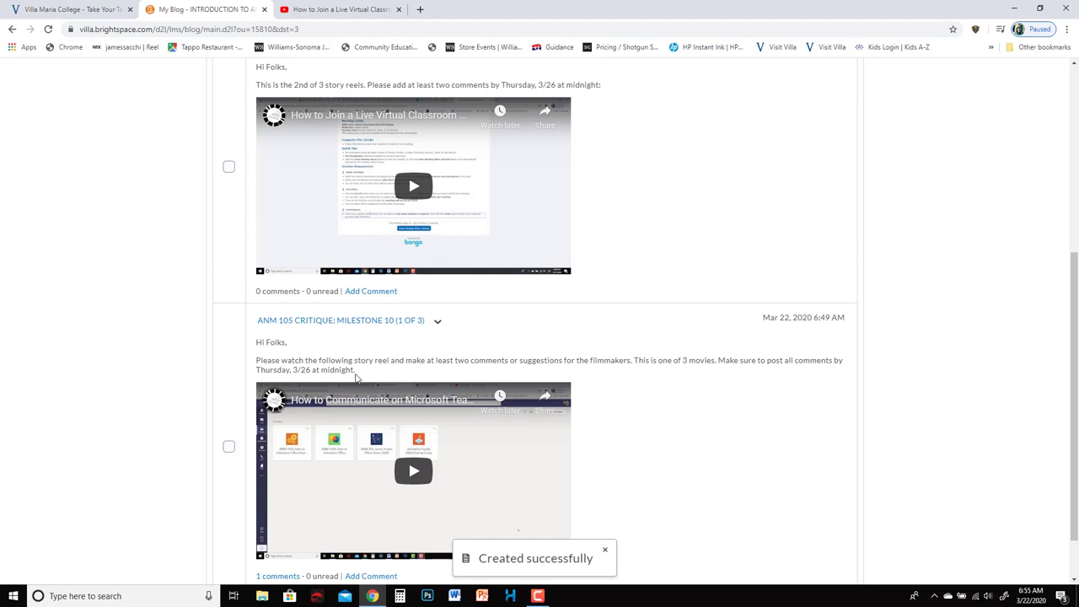
pyautogui.scroll(2, 359, 351)
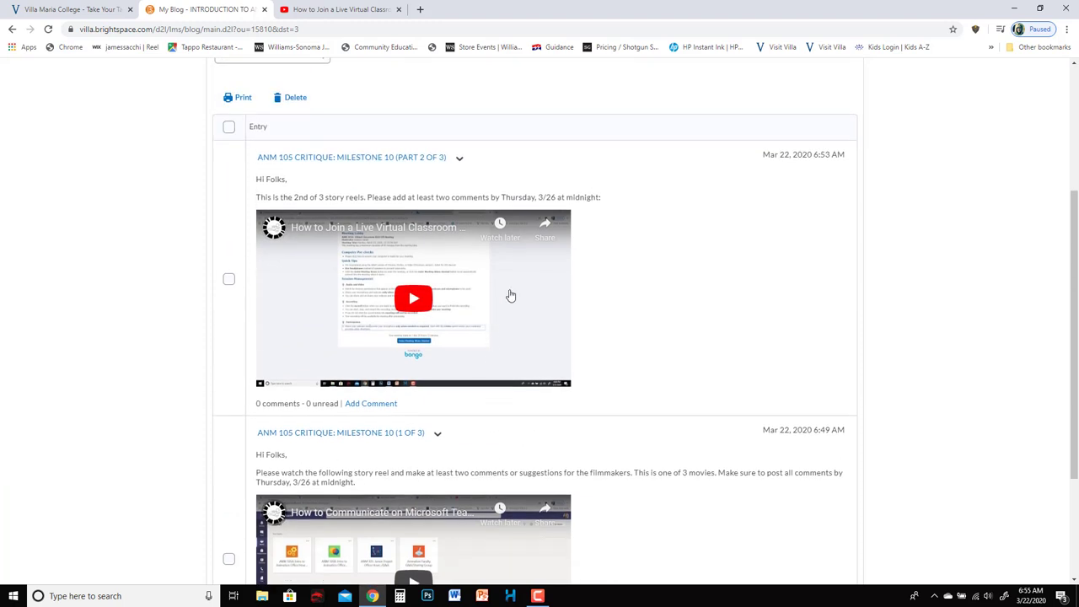
pyautogui.scroll(-1, 581, 250)
pyautogui.scroll(2, 404, 199)
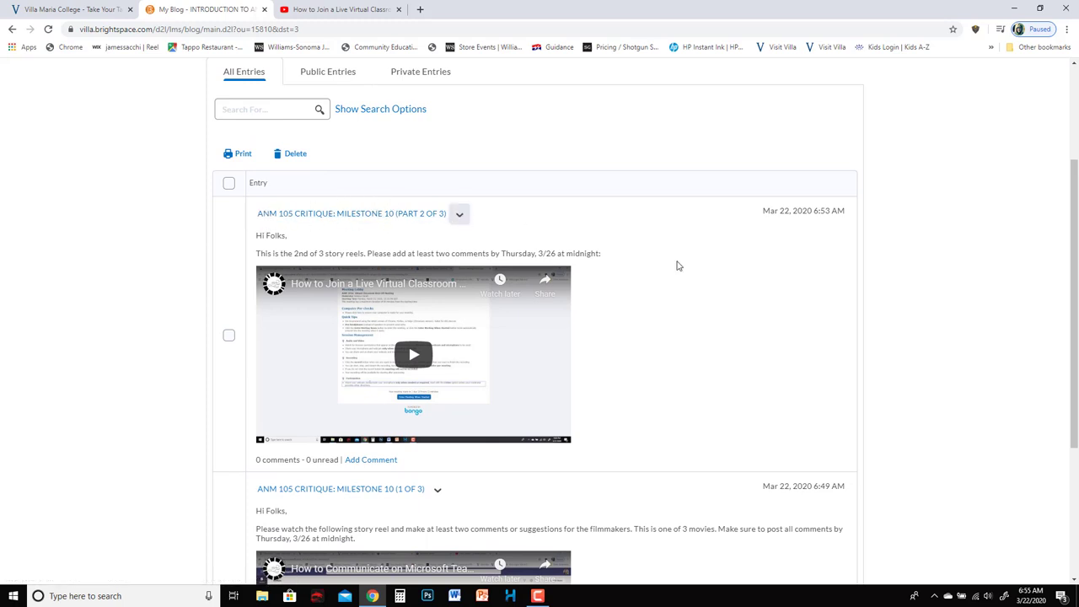
pyautogui.scroll(1, 459, 217)
pyautogui.scroll(-2, 855, 374)
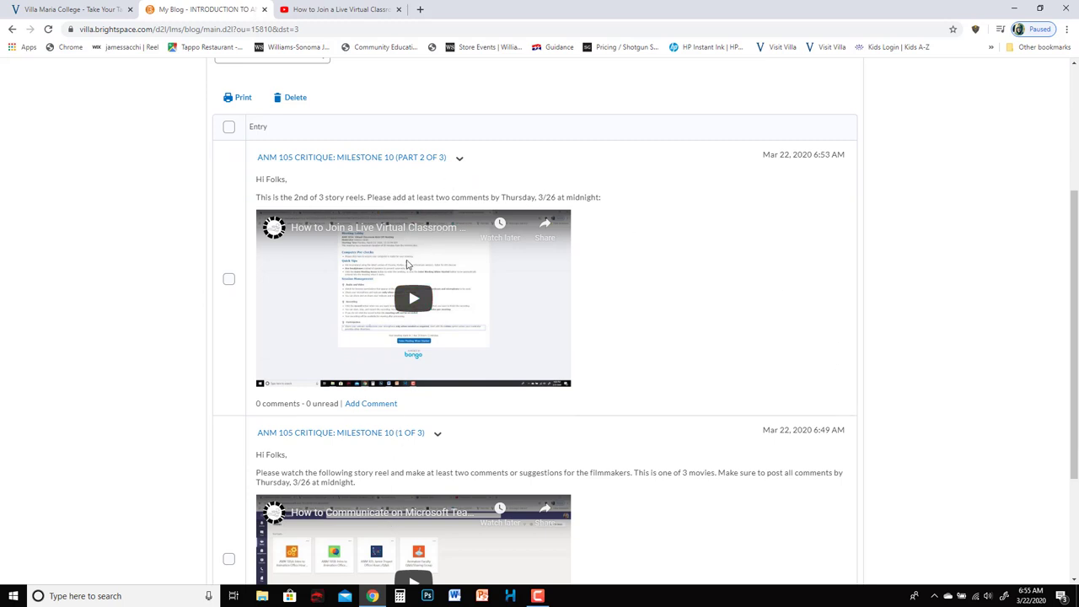
pyautogui.scroll(-1, 720, 222)
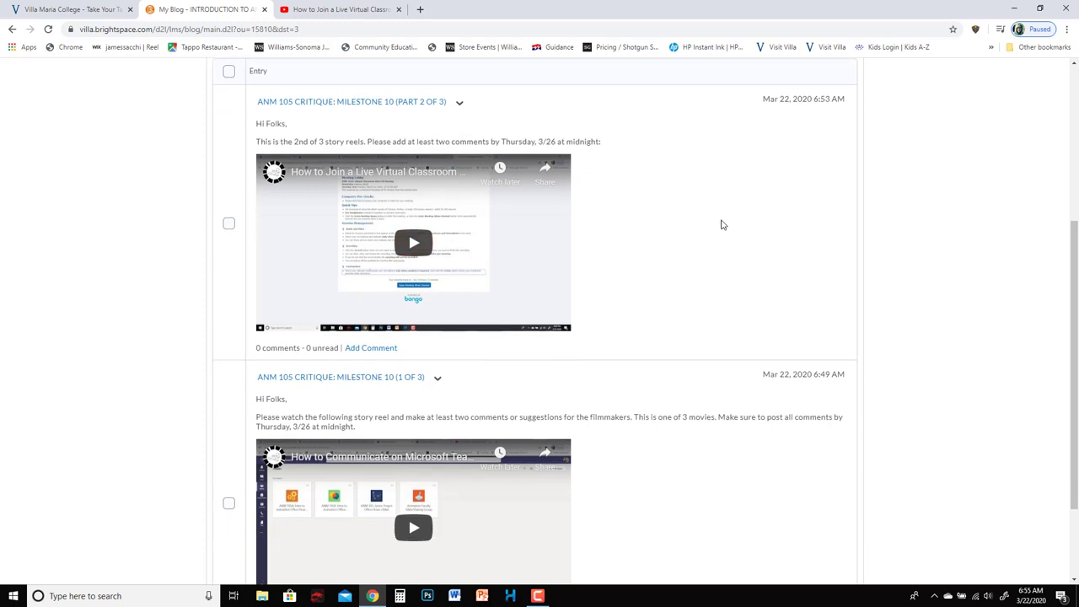
pyautogui.scroll(1, 742, 241)
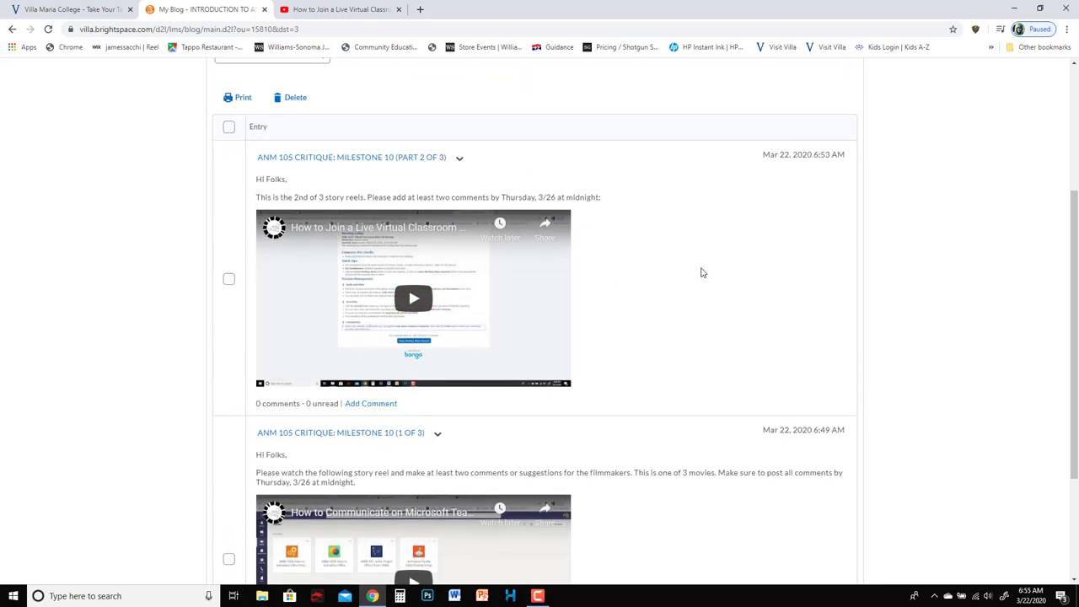
pyautogui.scroll(-3, 701, 274)
pyautogui.scroll(7, 701, 272)
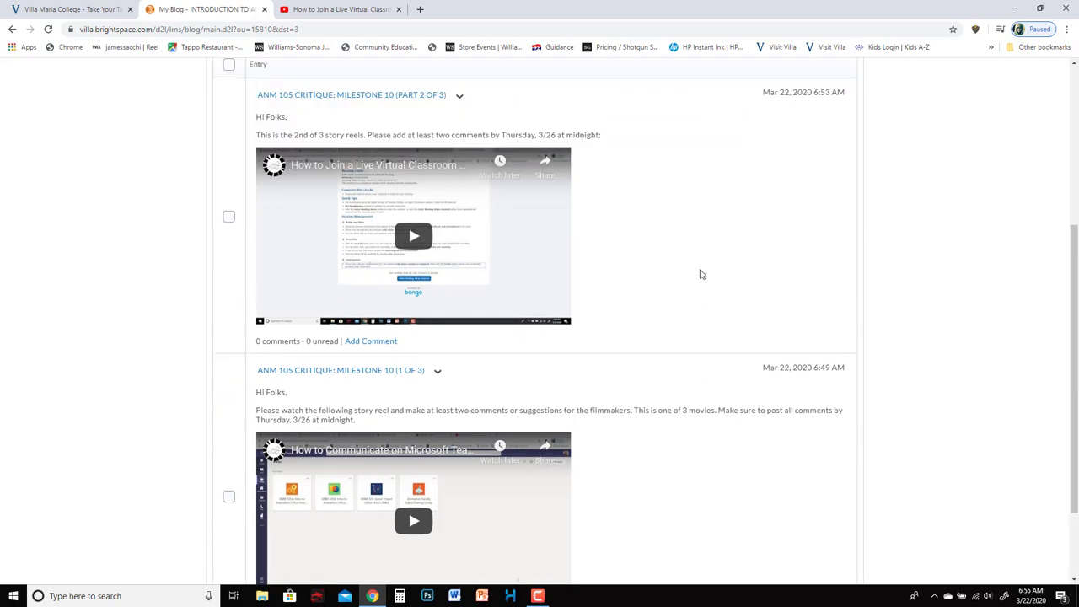